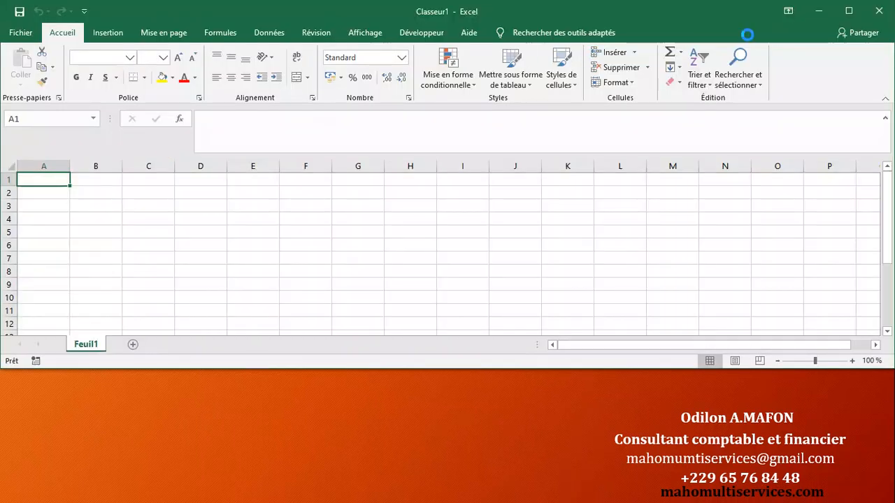
# Maximize the workbook window and move the active cell along row 1 to L1.
pyautogui.click(847, 12)
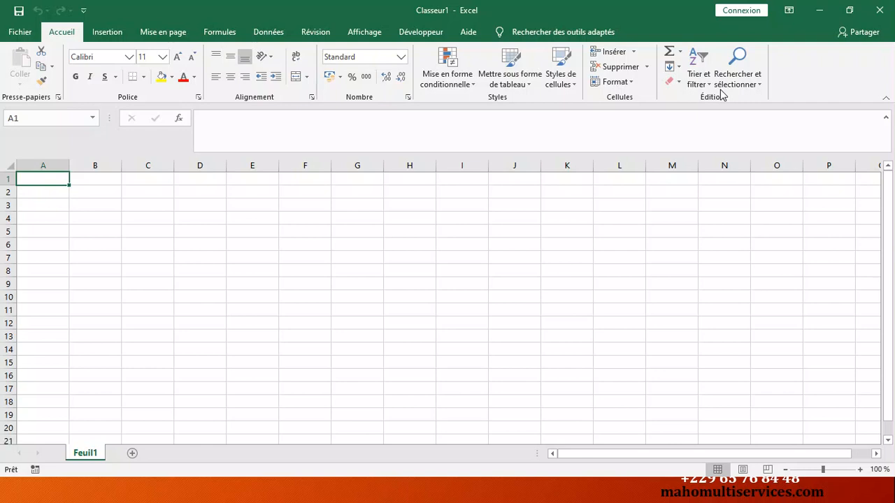
pyautogui.press('Right')
pyautogui.press('Right')
pyautogui.press('Right')
pyautogui.press('Right')
pyautogui.press('Right')
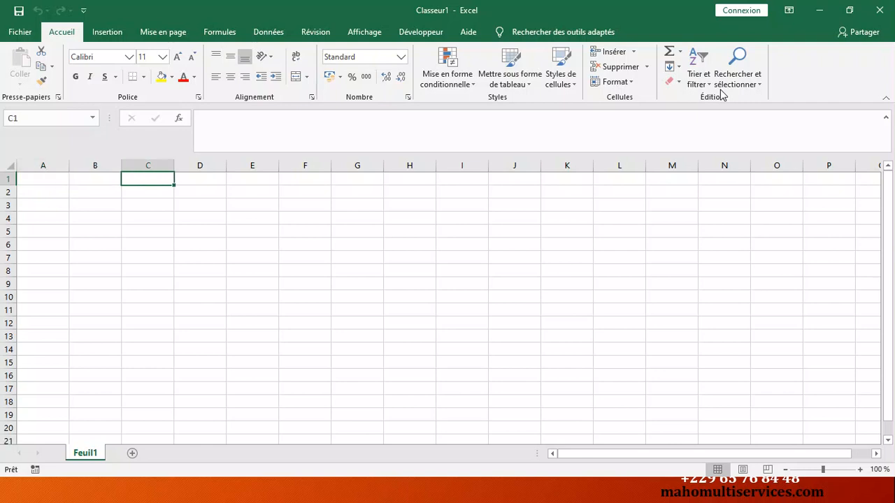
pyautogui.press('Right')
pyautogui.press('Right')
pyautogui.press('Right')
pyautogui.press('Right')
pyautogui.press('Right')
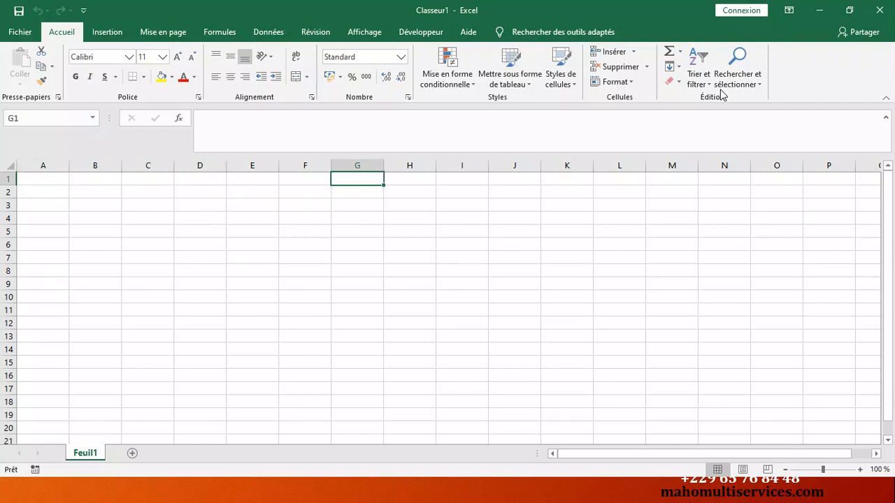
pyautogui.press('Right')
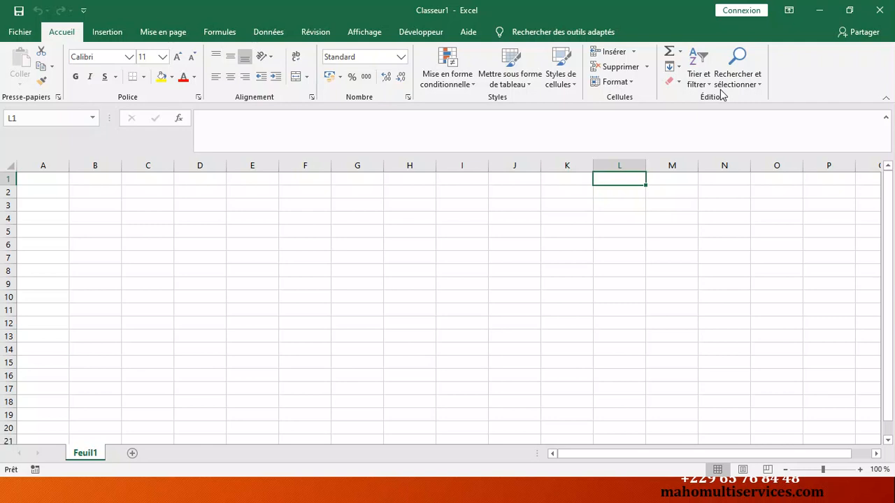
# Move the active cell back along row 1 to B1.
pyautogui.press('Left')
pyautogui.press('Left')
pyautogui.press('Left')
pyautogui.press('Left')
pyautogui.press('Left')
pyautogui.press('Left')
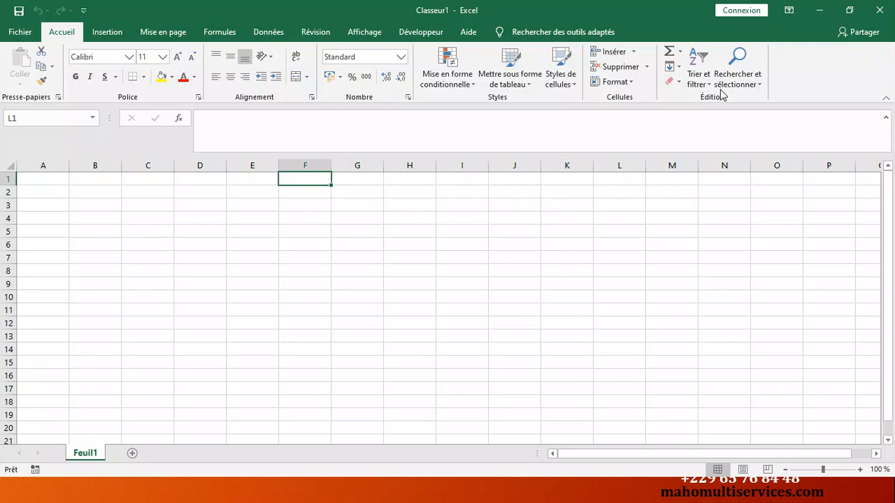
pyautogui.press('Left')
pyautogui.press('Left')
pyautogui.press('Left')
pyautogui.press('Left')
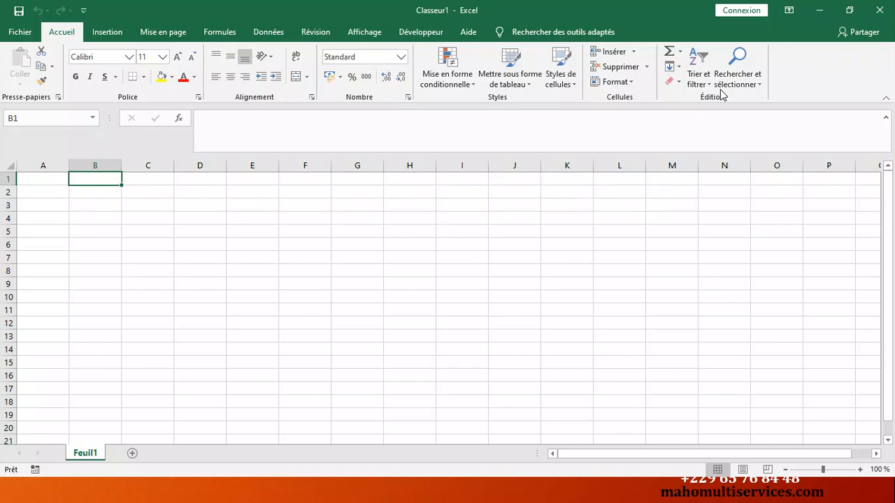
# Move the active cell down column B to row 9, then across to E9.
pyautogui.press('Down')
pyautogui.press('Down')
pyautogui.press('Down')
pyautogui.press('Down')
pyautogui.press('Down')
pyautogui.press('Down')
pyautogui.press('Down')
pyautogui.press('Down')
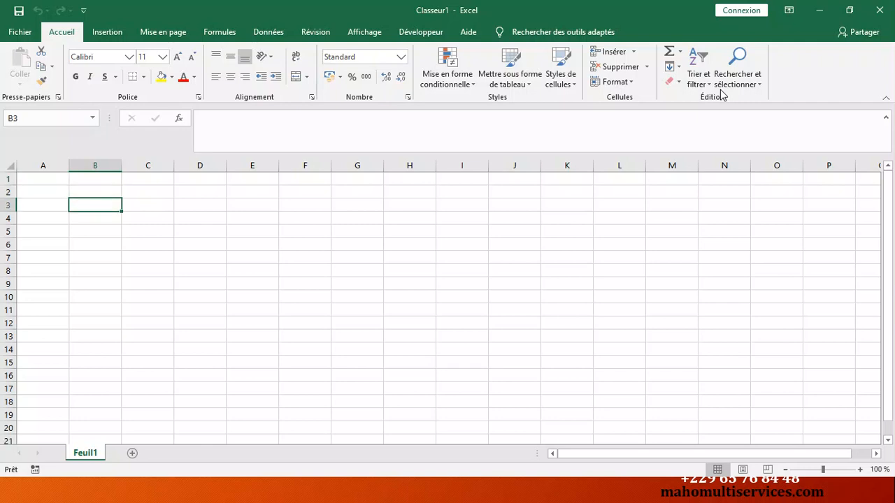
pyautogui.press('Right')
pyautogui.press('Right')
pyautogui.press('Right')
pyautogui.press('Right')
pyautogui.press('Right')
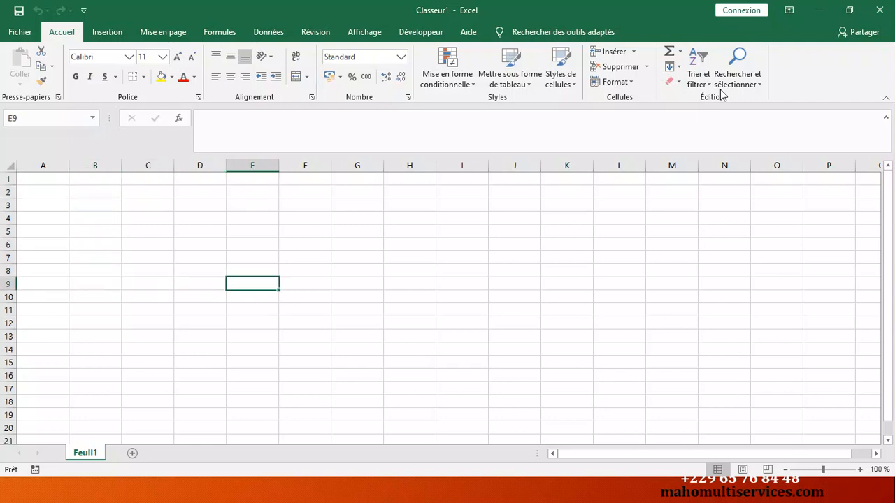
# Move the active cell from E9 up to row 5 and back to column C.
pyautogui.press('Up')
pyautogui.press('Up')
pyautogui.press('Up')
pyautogui.press('Up')
pyautogui.press('Left')
pyautogui.press('Left')
pyautogui.press('Left')
pyautogui.press('Left')
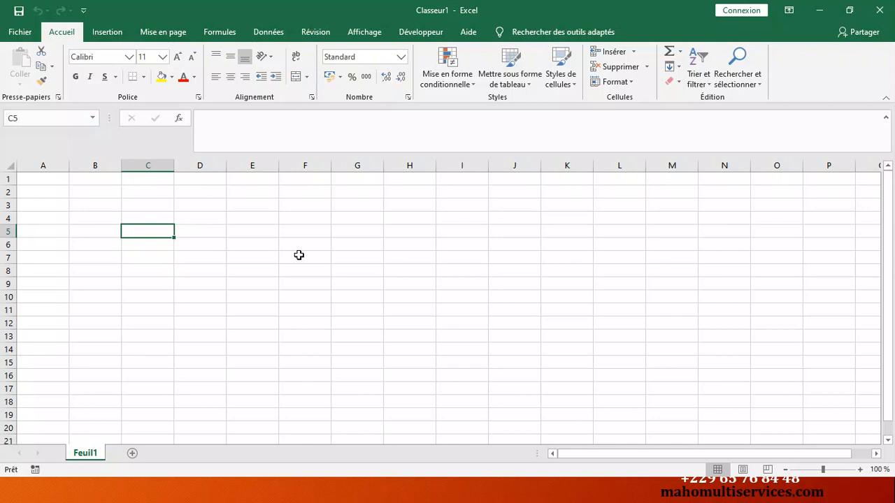
# Select cell D4, then cell G8, and return to cell D4.
pyautogui.click(218, 220)
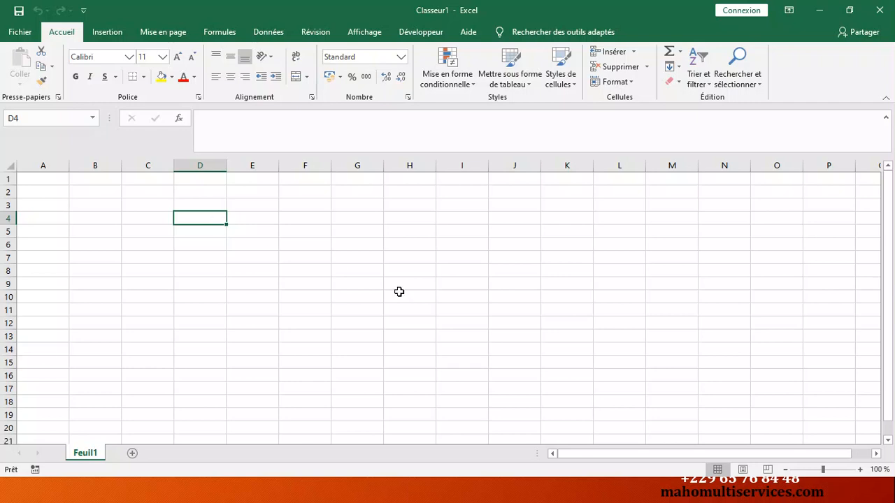
pyautogui.click(356, 272)
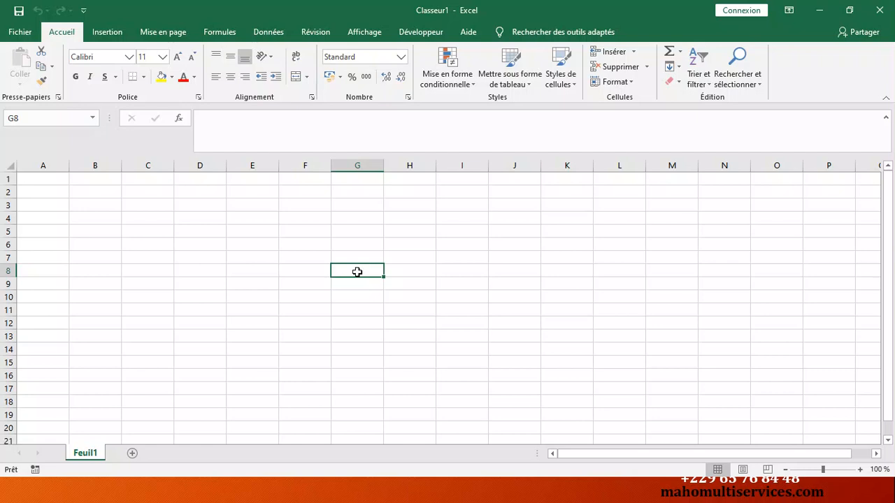
pyautogui.click(196, 205)
pyautogui.click(198, 214)
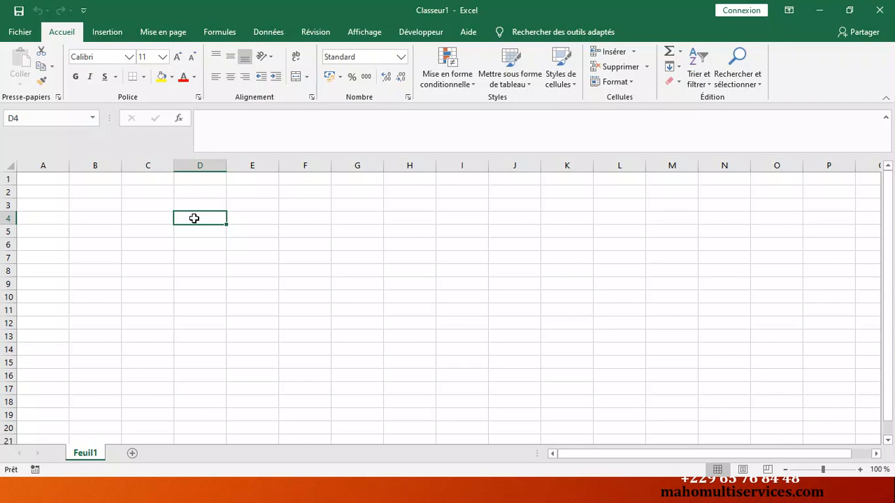
# Select the range D4:G8 and name it liste.
pyautogui.moveTo(194, 218); pyautogui.dragTo(260, 253)
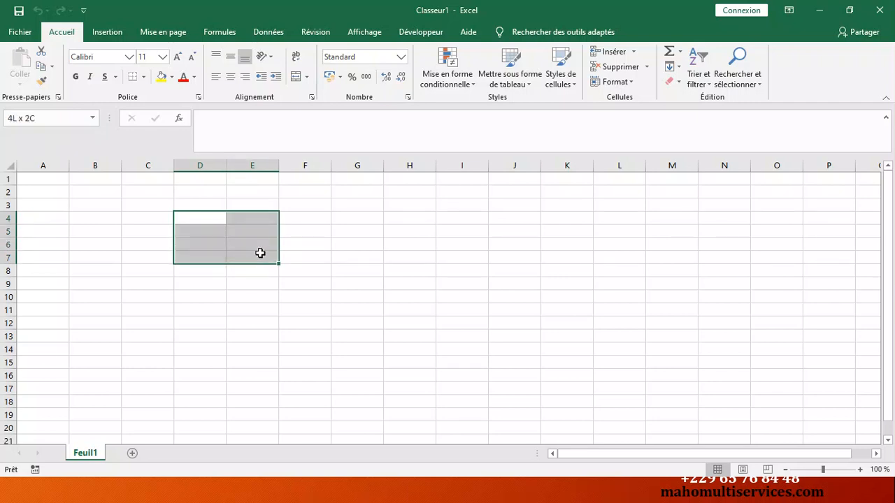
pyautogui.moveTo(260, 253); pyautogui.dragTo(340, 269)
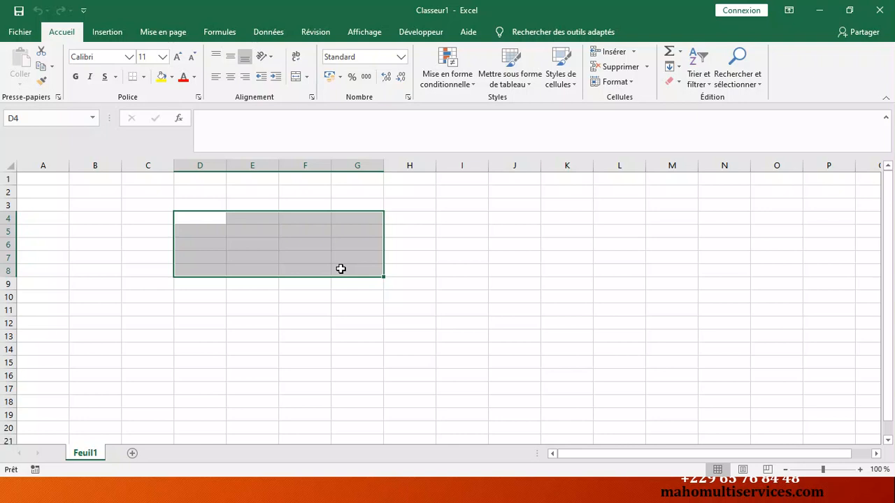
pyautogui.click(26, 123)
pyautogui.write('liste')
pyautogui.press('Return')
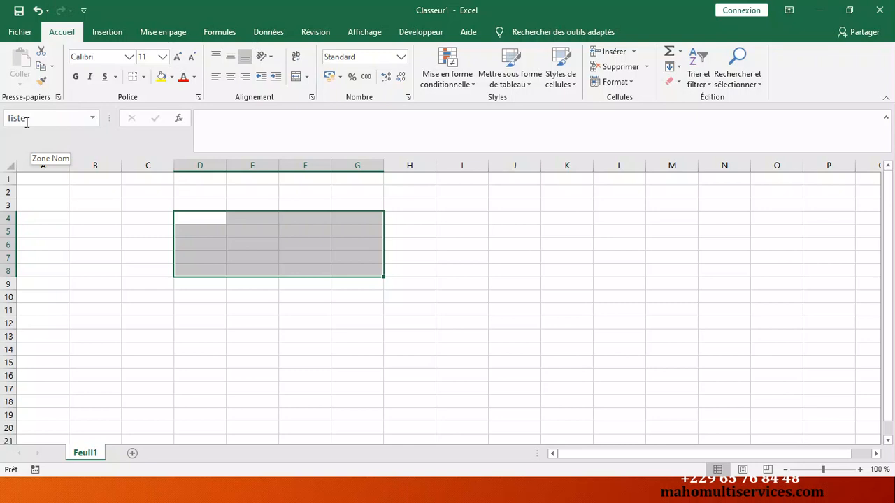
# Widen column B to about twice its default width and make row 1 about four times taller.
pyautogui.click(107, 228)
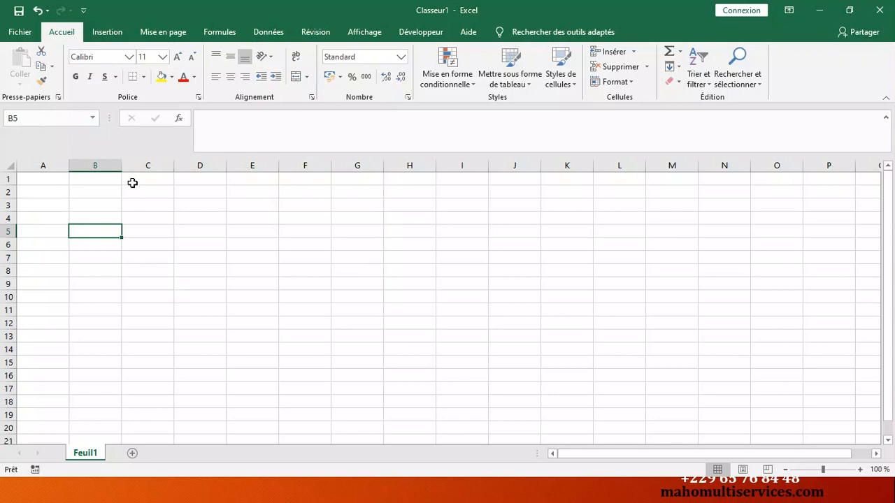
pyautogui.click(99, 159)
pyautogui.click(97, 201)
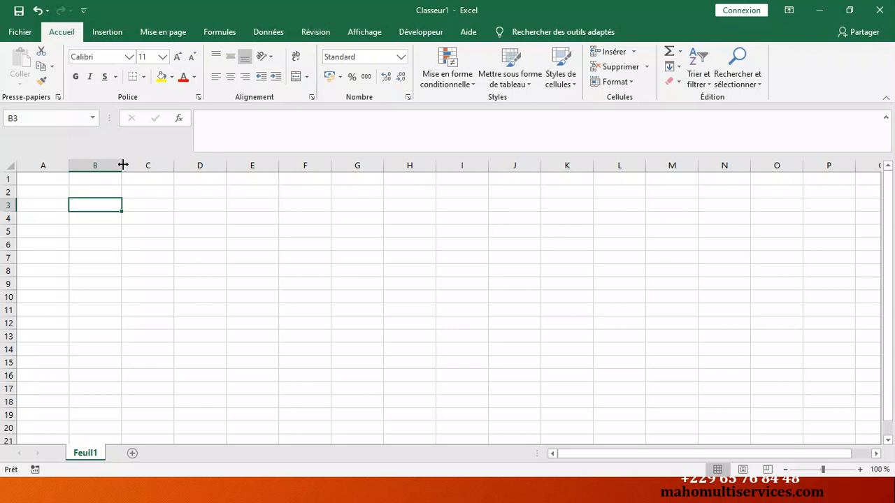
pyautogui.moveTo(123, 164); pyautogui.dragTo(176, 168)
pyautogui.moveTo(136, 165); pyautogui.dragTo(199, 168)
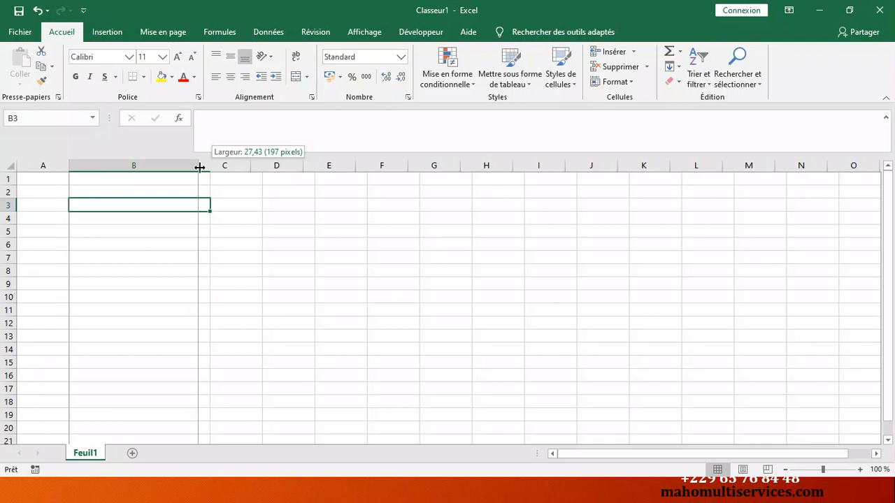
pyautogui.moveTo(199, 167); pyautogui.dragTo(168, 170)
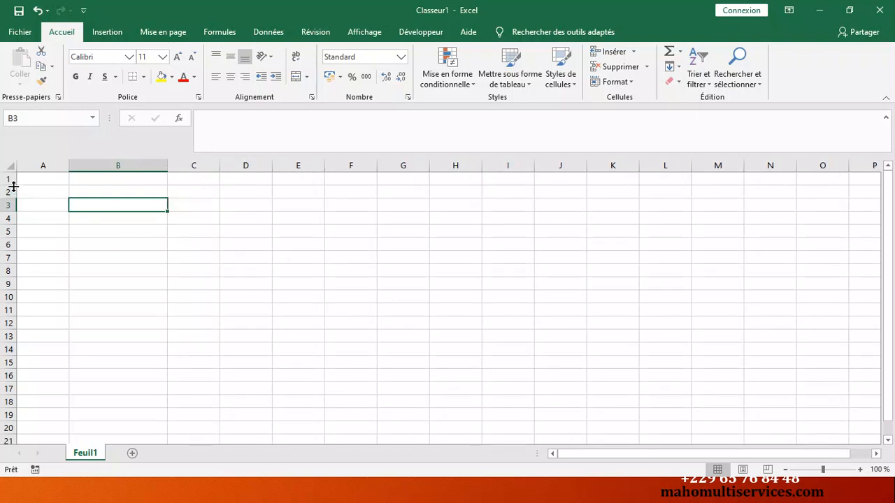
pyautogui.moveTo(15, 185); pyautogui.dragTo(19, 221)
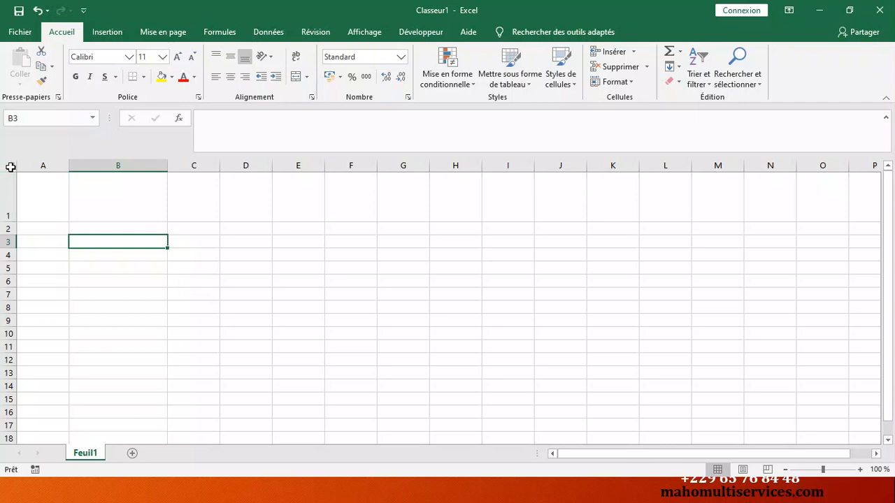
# Give all rows of the sheet one uniform height almost double the default, and shrink only row 3 back to about the default height.
pyautogui.click(8, 165)
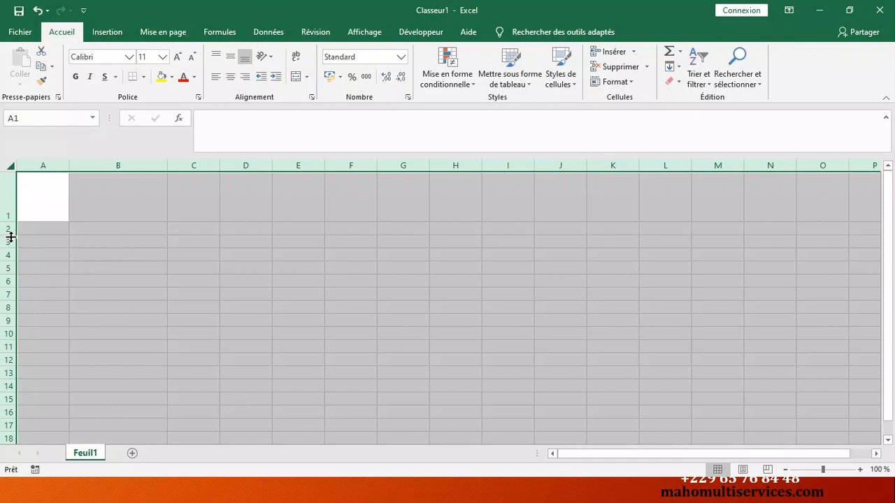
pyautogui.moveTo(11, 237); pyautogui.dragTo(10, 246)
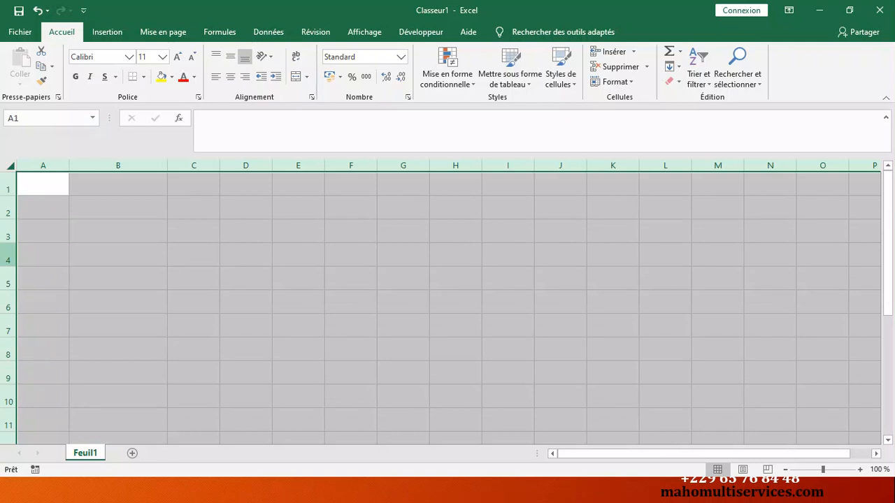
pyautogui.click(120, 244)
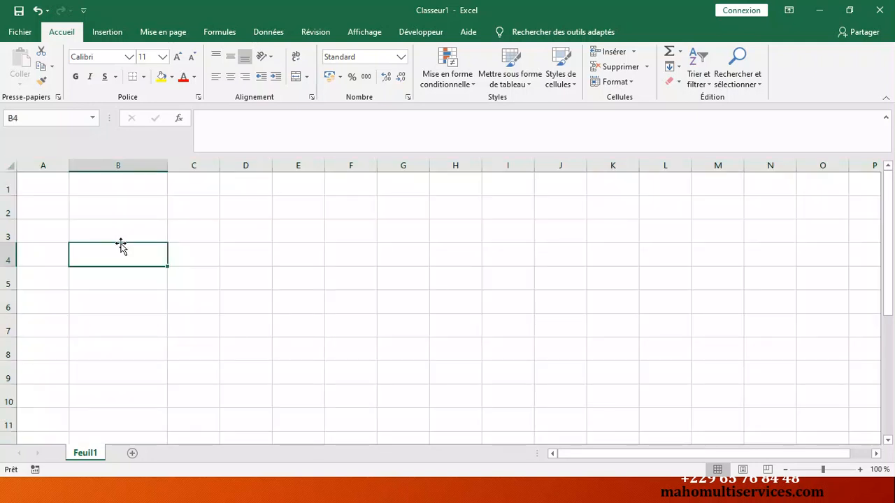
pyautogui.moveTo(9, 242); pyautogui.dragTo(8, 233)
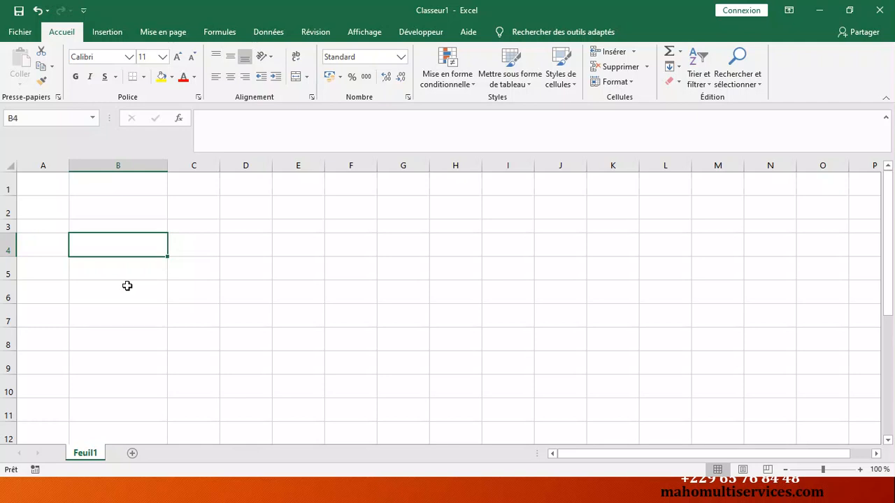
# View the Save As locations available for the workbook and return to the sheet without saving.
pyautogui.click(18, 32)
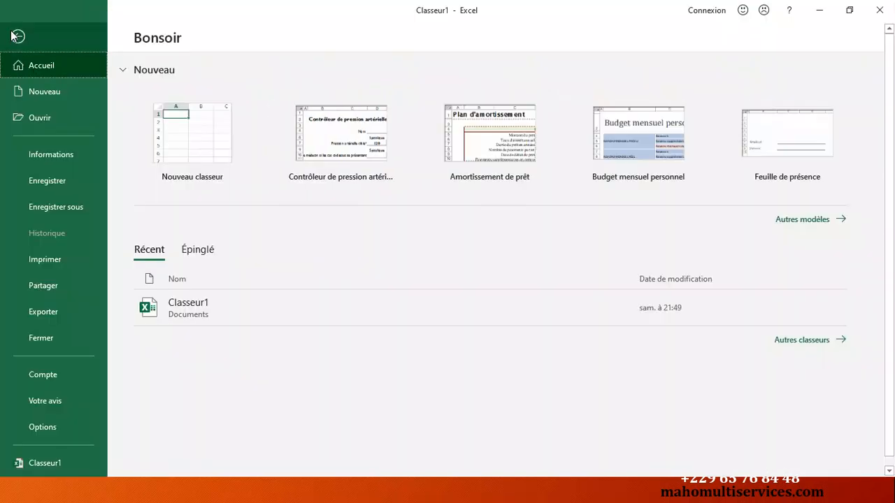
pyautogui.click(62, 210)
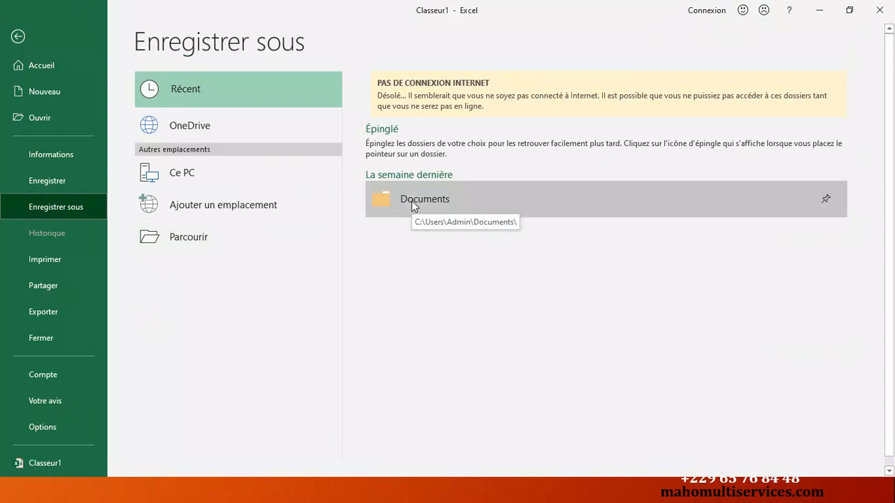
pyautogui.press('Escape')
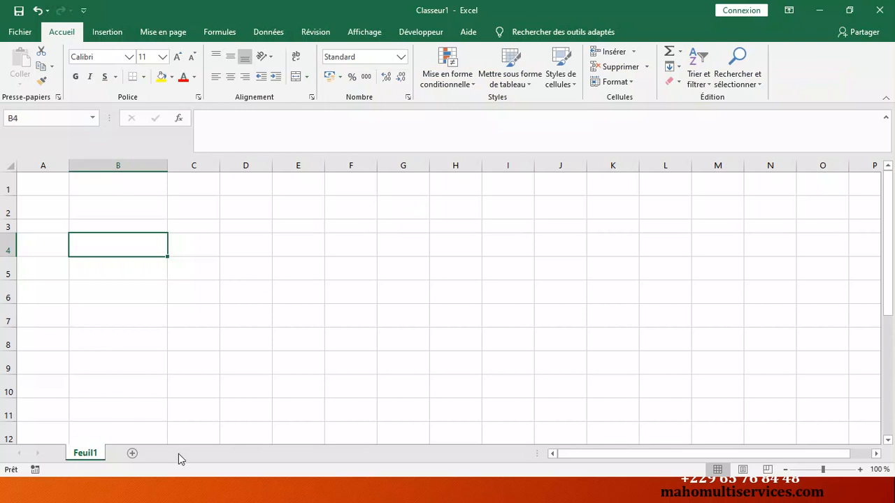
# Rename the sheet Feuil1 as formation.
pyautogui.doubleClick(85, 454)
pyautogui.click(114, 394)
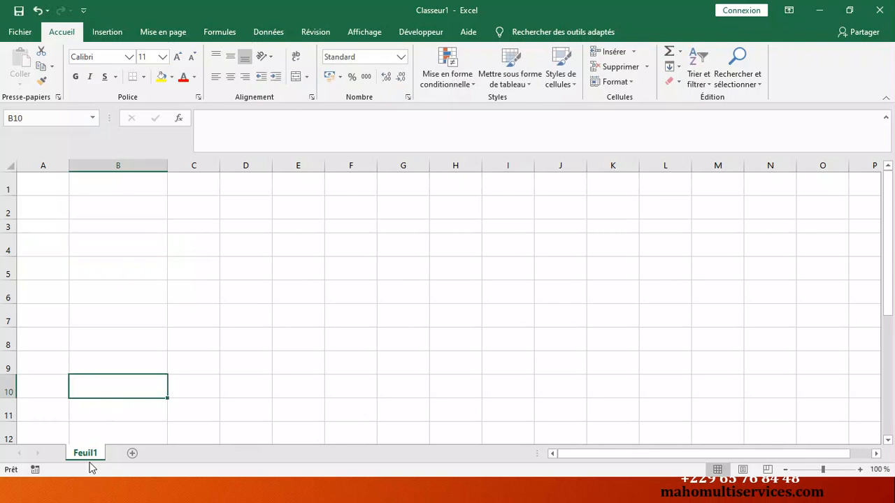
pyautogui.doubleClick(85, 453)
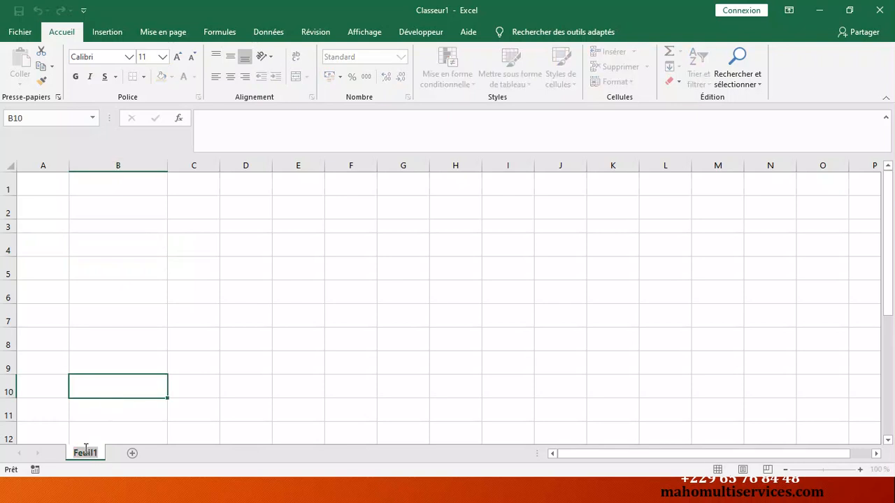
pyautogui.write('form')
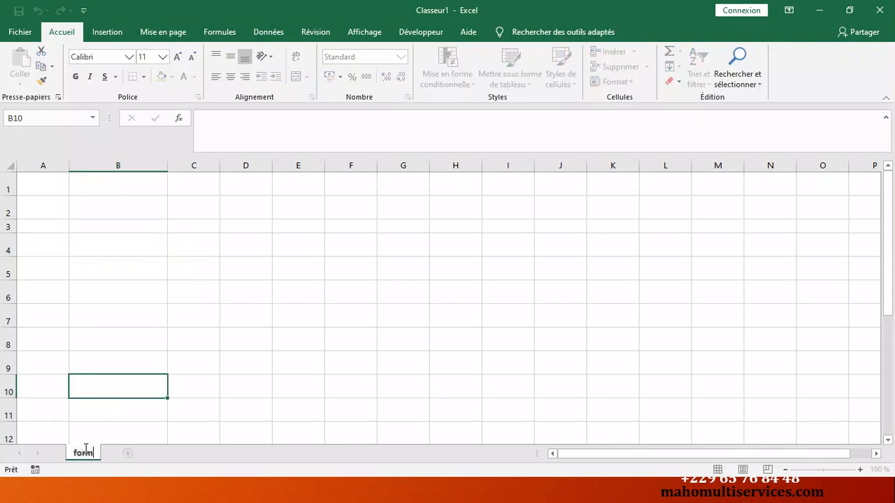
pyautogui.write('ation')
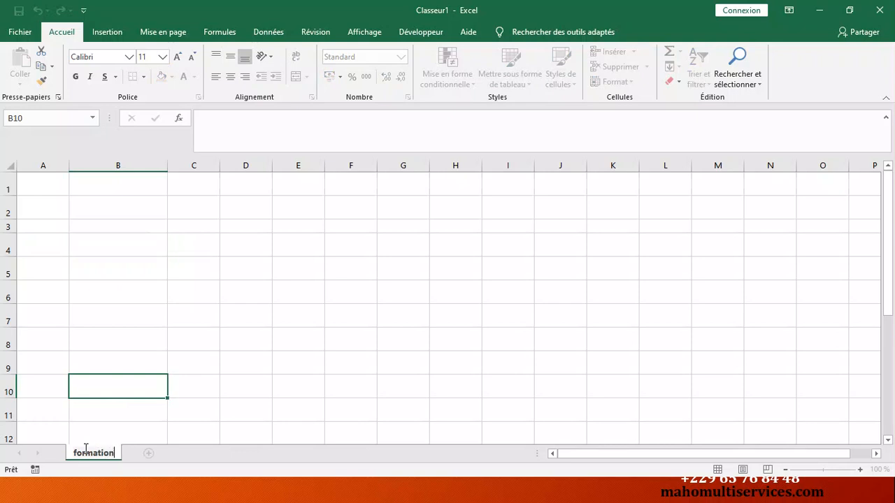
pyautogui.press('Return')
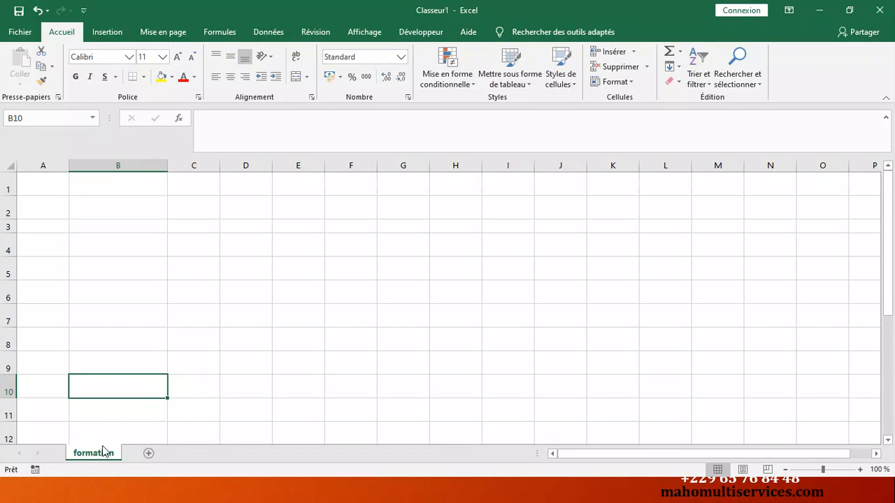
# Add two new sheets after the formation sheet and select cell B2 in the last one.
pyautogui.click(149, 455)
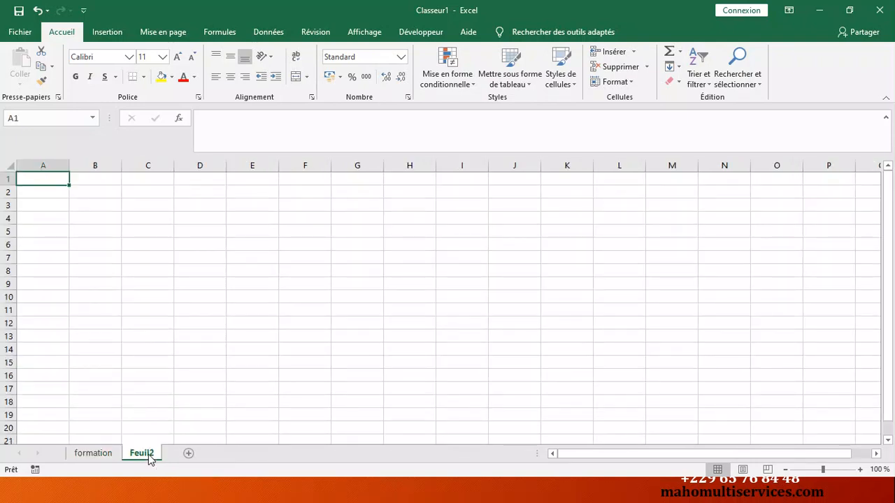
pyautogui.click(189, 455)
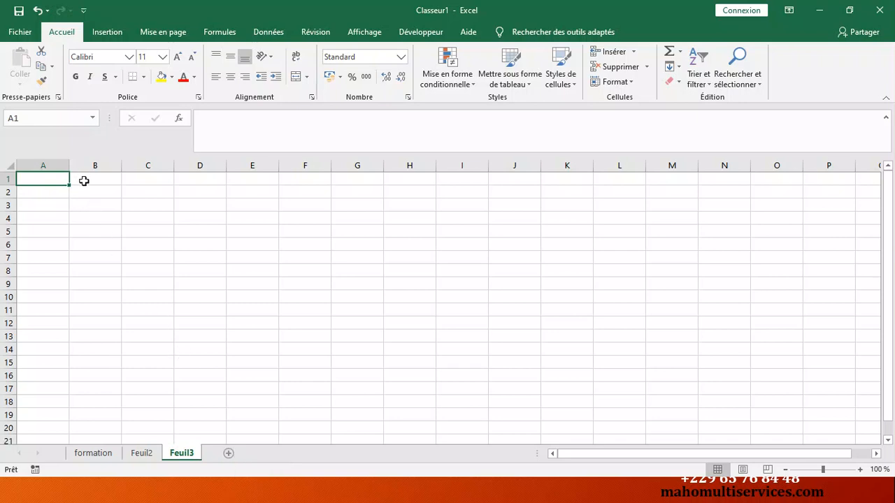
pyautogui.click(88, 188)
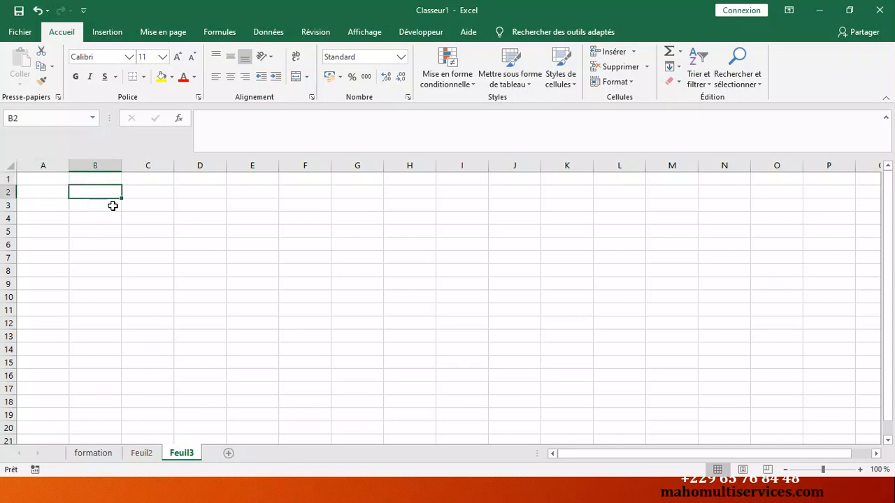
# Enter the values 10, 15 and 20 in cells A2, B2 and C2 of the last sheet.
pyautogui.click(50, 194)
pyautogui.write('10')
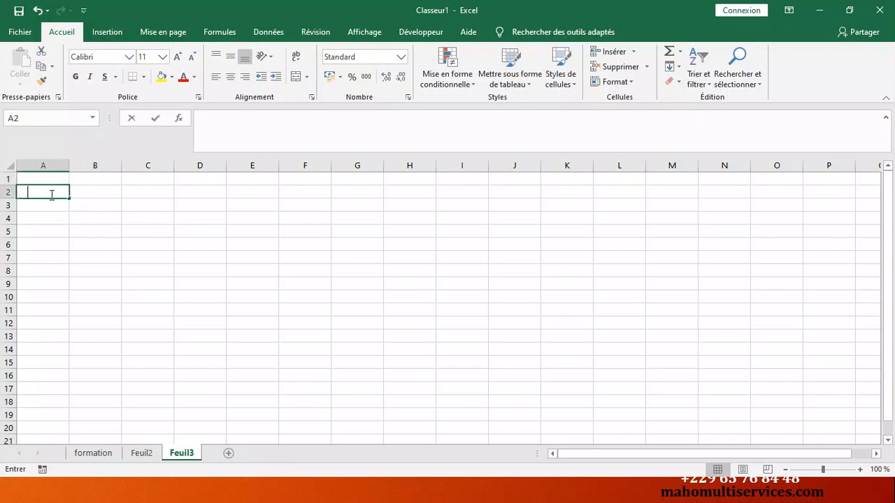
pyautogui.press('Tab')
pyautogui.write('15')
pyautogui.press('Tab')
pyautogui.write('20')
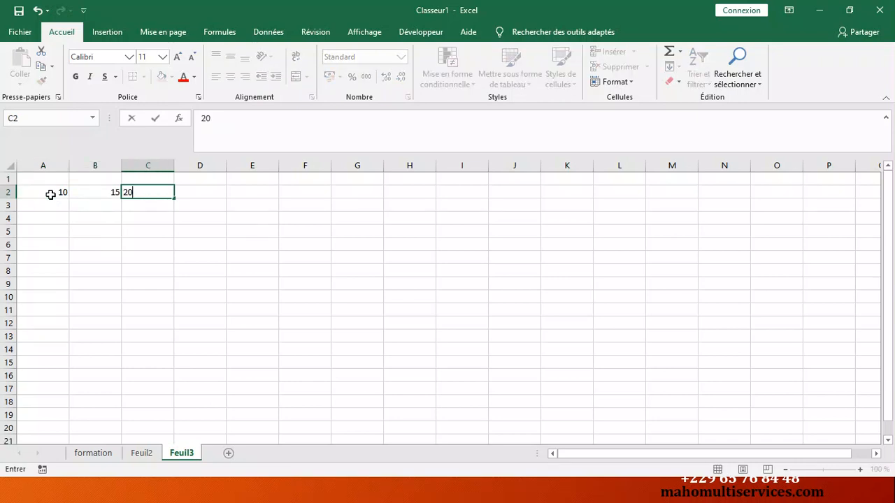
pyautogui.press('Tab')
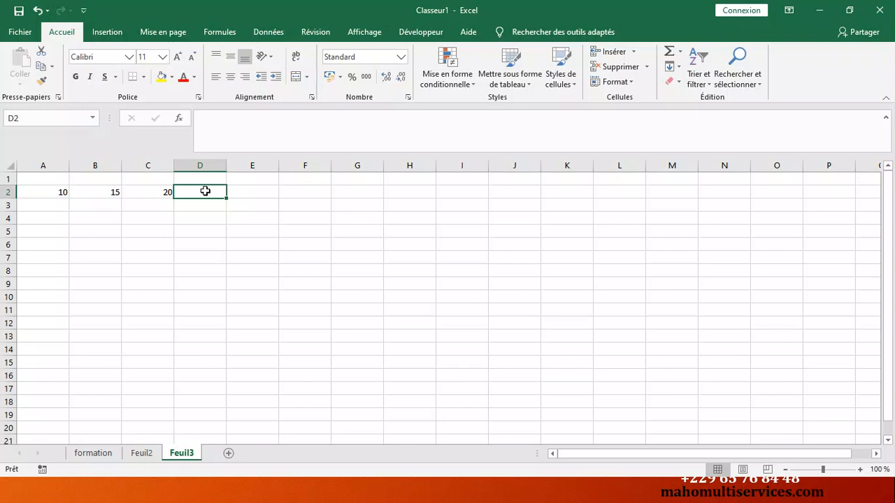
# Add the three numbers in cell D2 with the formula =A2+B2+C2.
pyautogui.write('=')
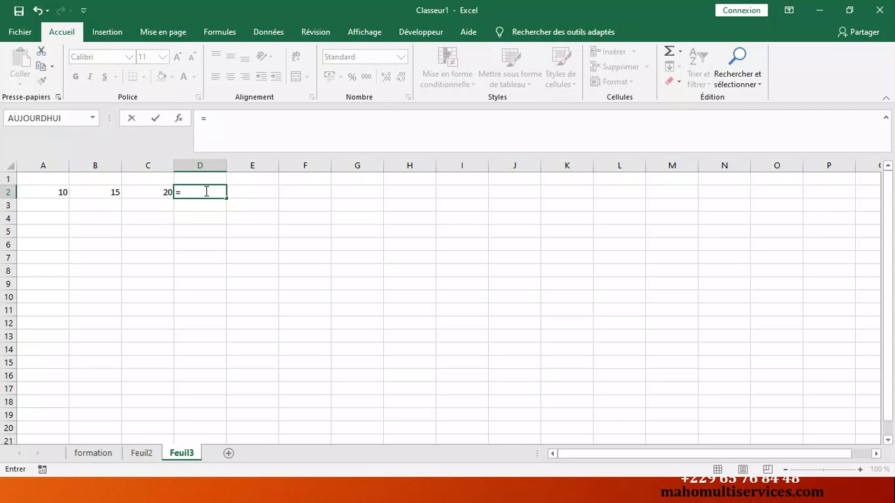
pyautogui.click(43, 191)
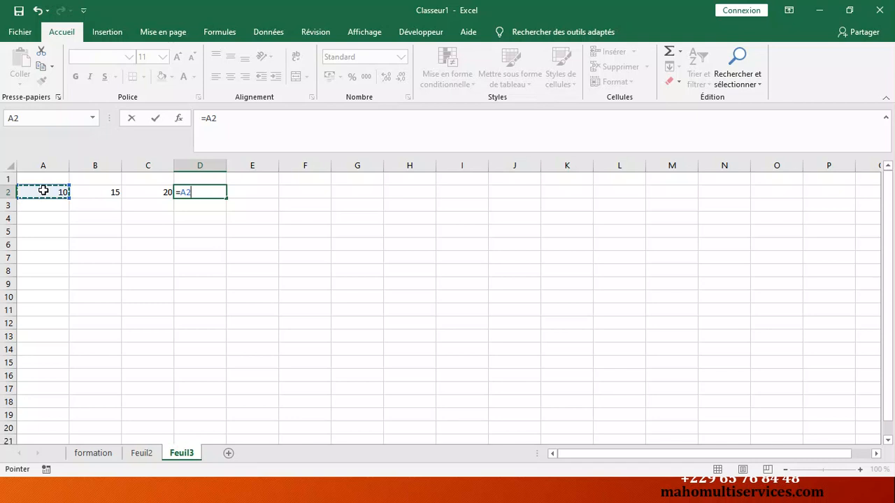
pyautogui.write('+')
pyautogui.click(91, 192)
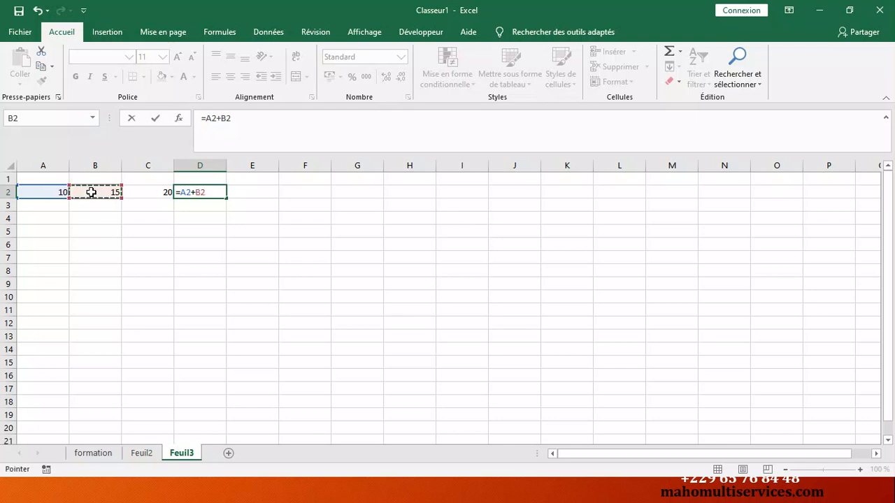
pyautogui.write('+')
pyautogui.click(159, 192)
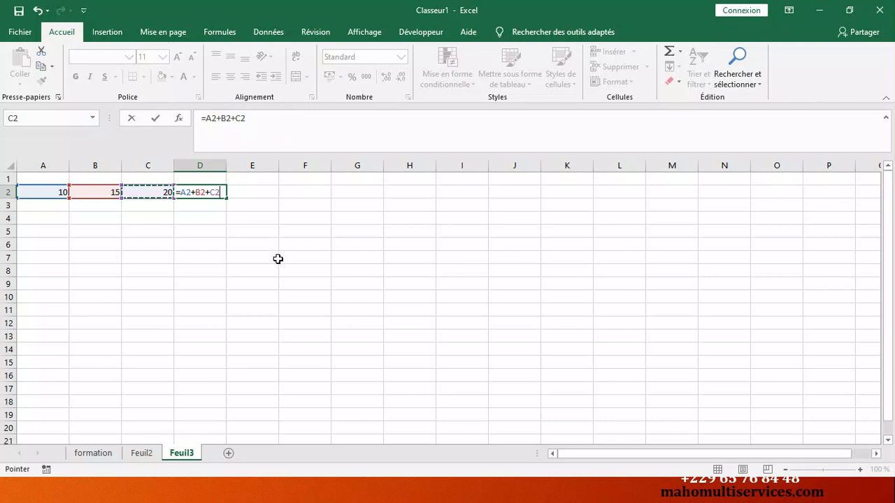
pyautogui.press('Return')
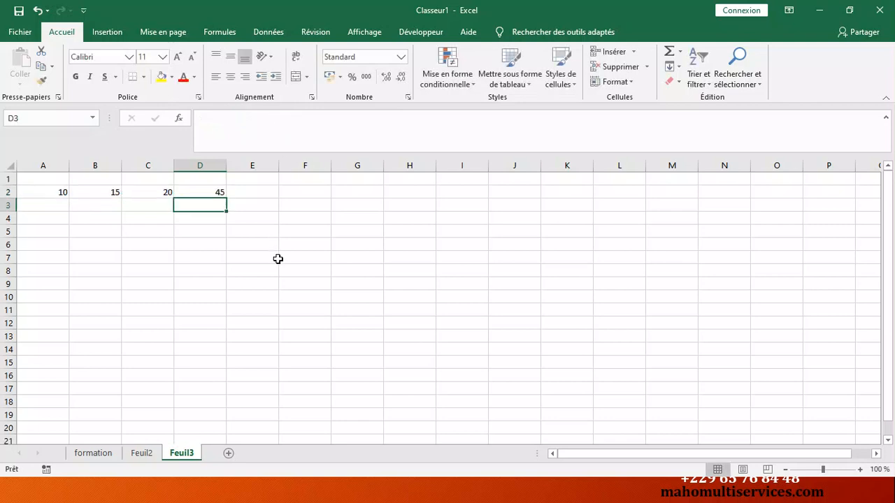
# Enter the headers Somme in cell D1 and Différence 1 in cell E1.
pyautogui.click(203, 179)
pyautogui.write('Somme')
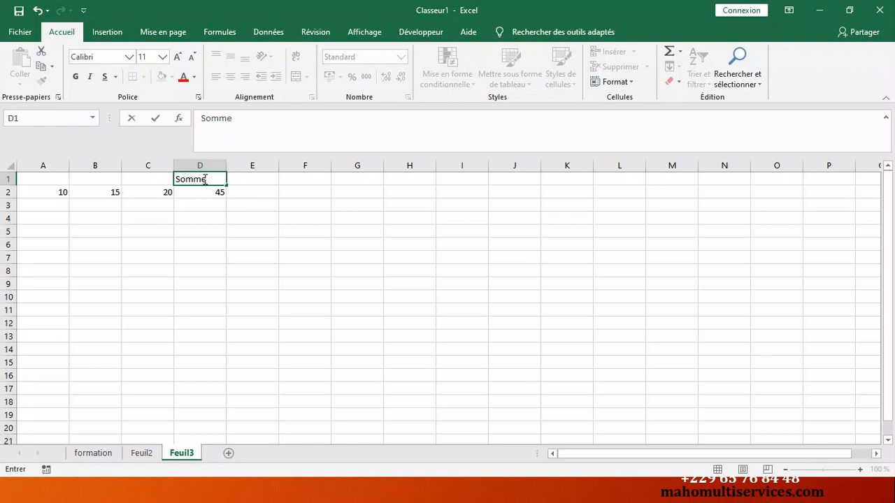
pyautogui.press('Tab')
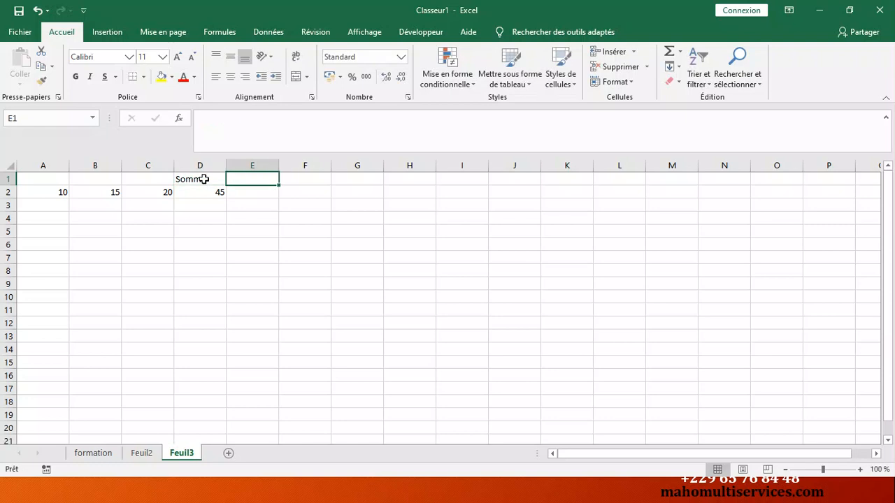
pyautogui.write('Di')
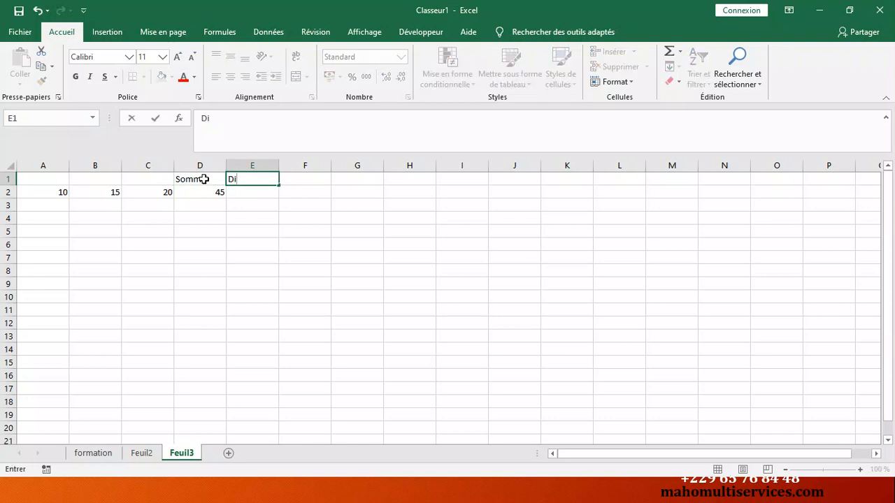
pyautogui.write('fférence 1')
pyautogui.click(203, 185)
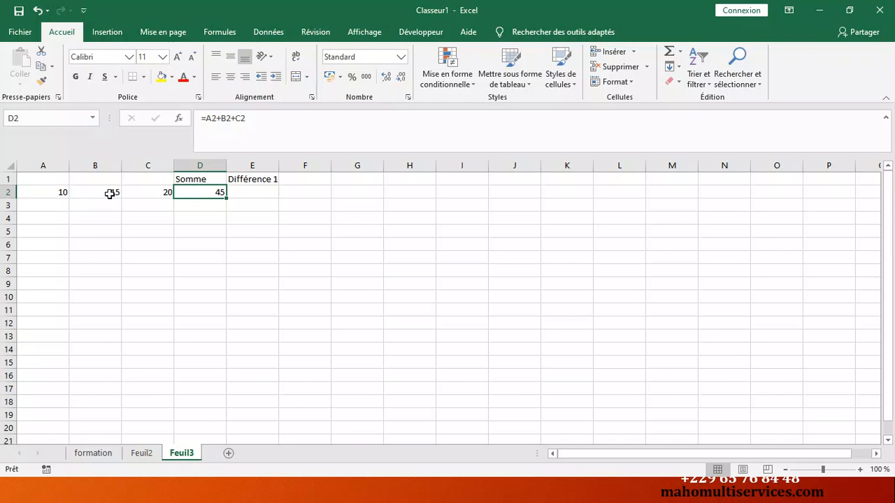
# Enter the header Différence in cell F1, without a number after it.
pyautogui.click(304, 181)
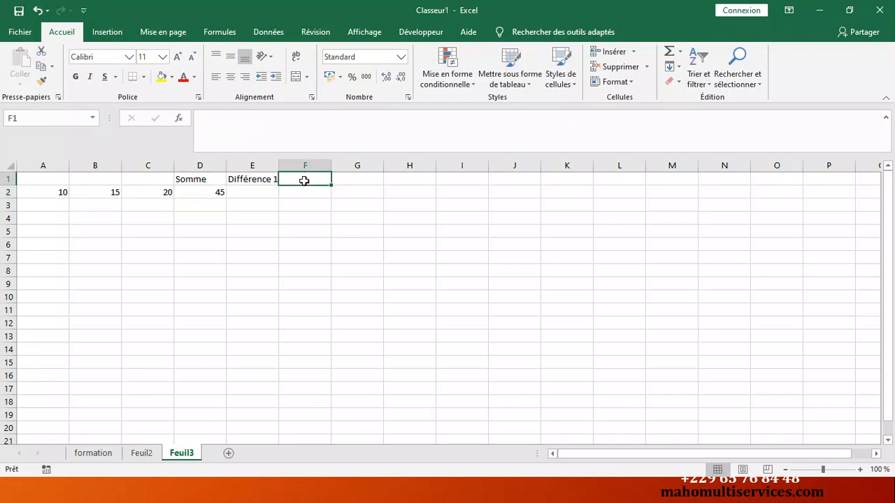
pyautogui.write('Diff')
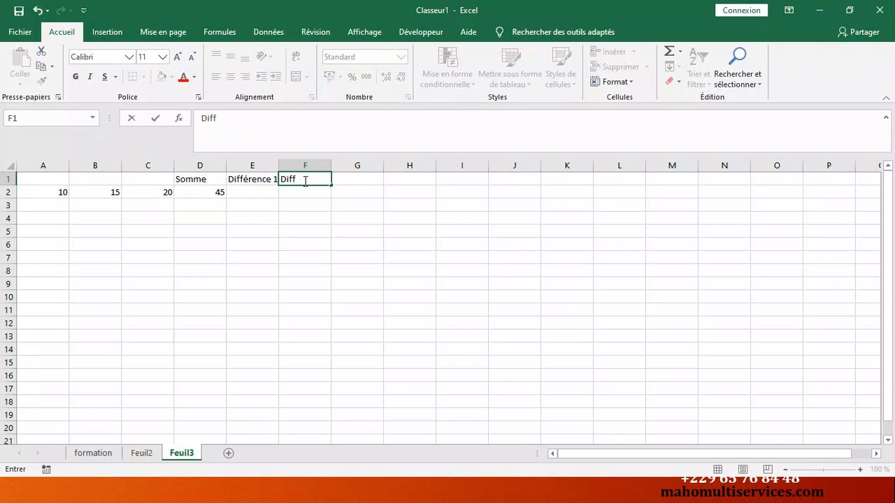
pyautogui.write('érence 1')
pyautogui.press('BackSpace')
pyautogui.press('Return')
pyautogui.press('Return')
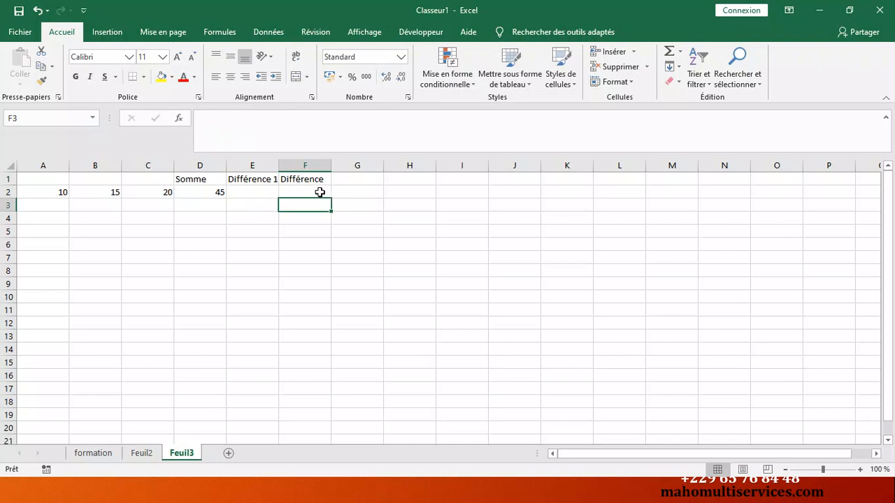
pyautogui.click(248, 193)
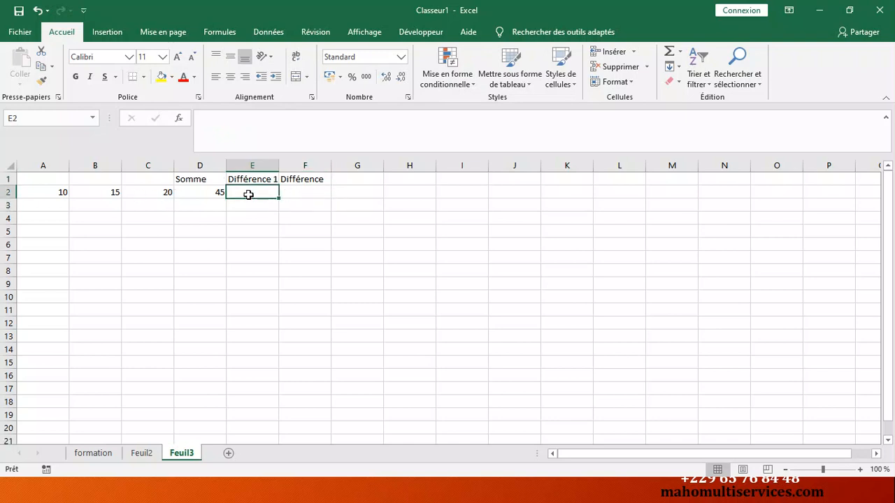
pyautogui.click(311, 179)
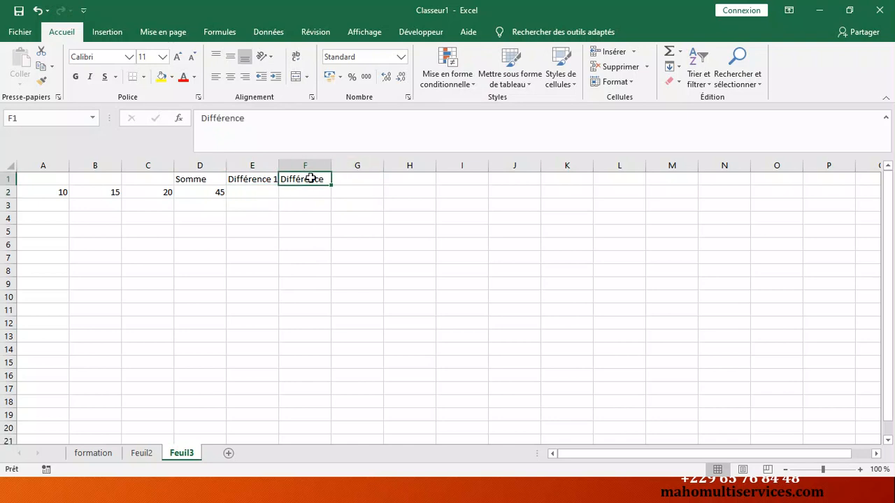
pyautogui.click(275, 121)
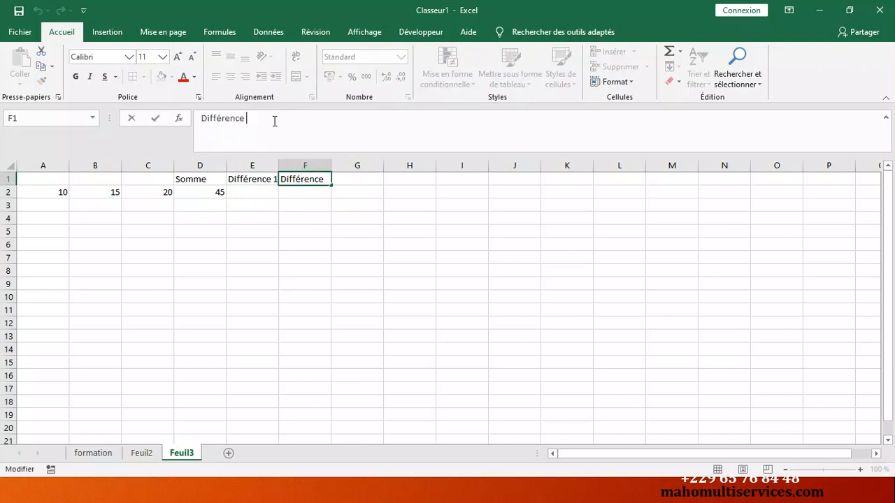
pyautogui.press('Return')
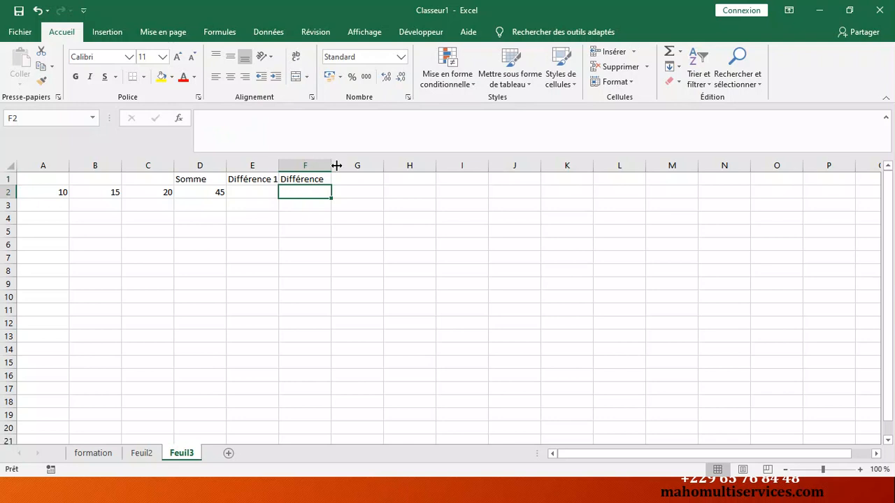
# Change the header in F1 to Différence 2 and widen columns E and F slightly to fit their headers.
pyautogui.moveTo(334, 164); pyautogui.dragTo(340, 164)
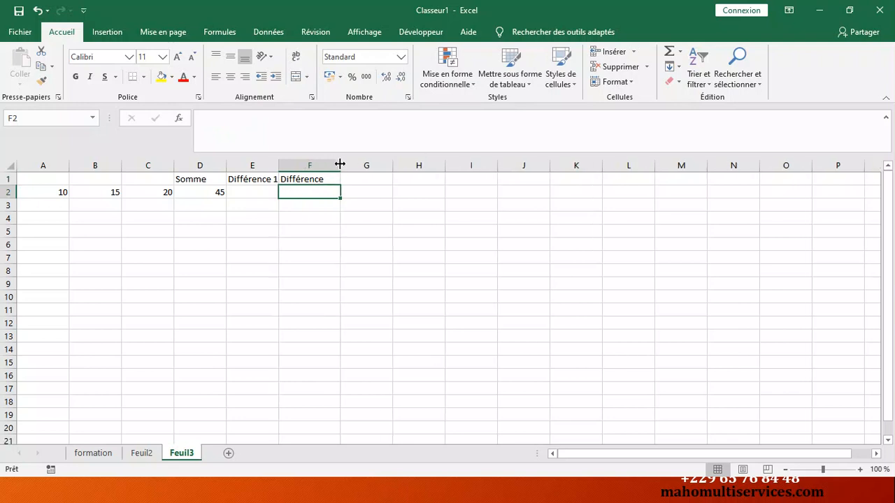
pyautogui.click(302, 180)
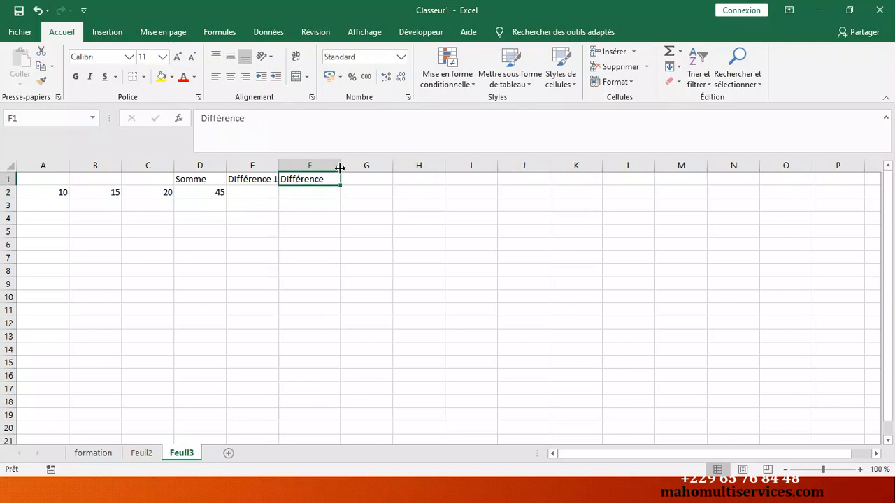
pyautogui.click(256, 114)
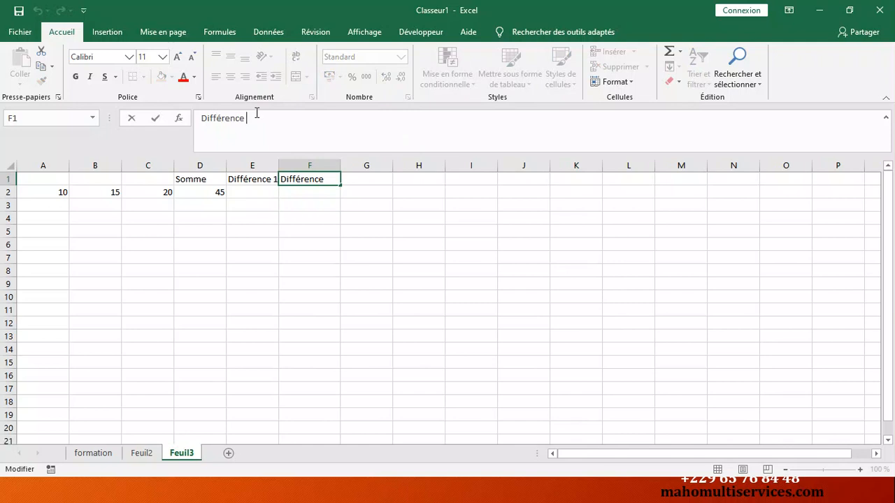
pyautogui.press('Num_Lock')
pyautogui.write('2')
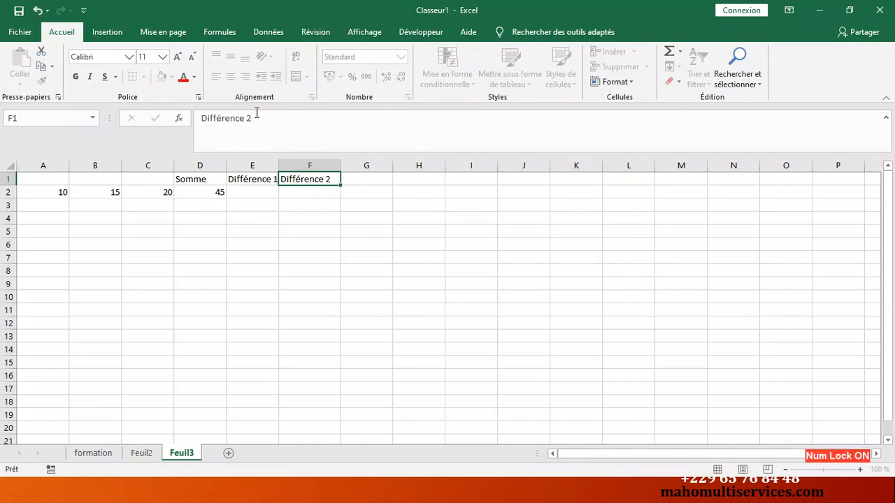
pyautogui.press('Return')
pyautogui.moveTo(279, 165); pyautogui.dragTo(284, 166)
# Subtract B2 from A2 in cell E2 with the formula +A2-B2, starting it with a plus sign instead of an equals sign.
pyautogui.click(263, 193)
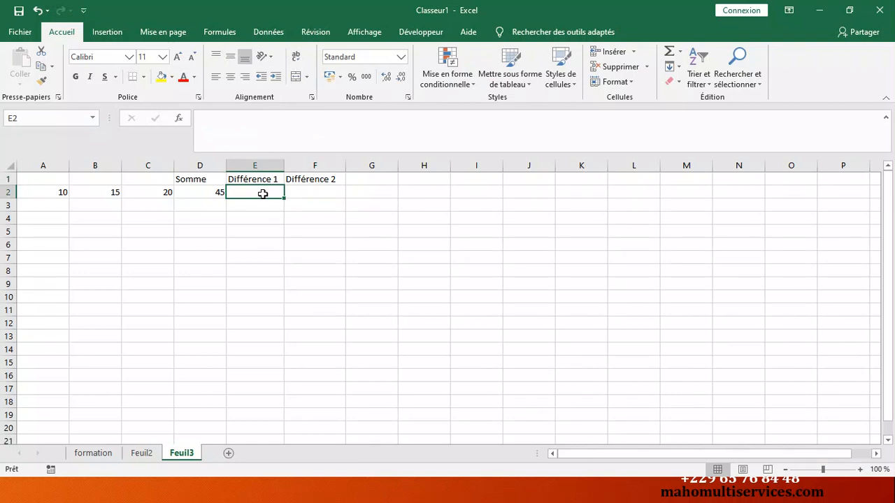
pyautogui.write('=')
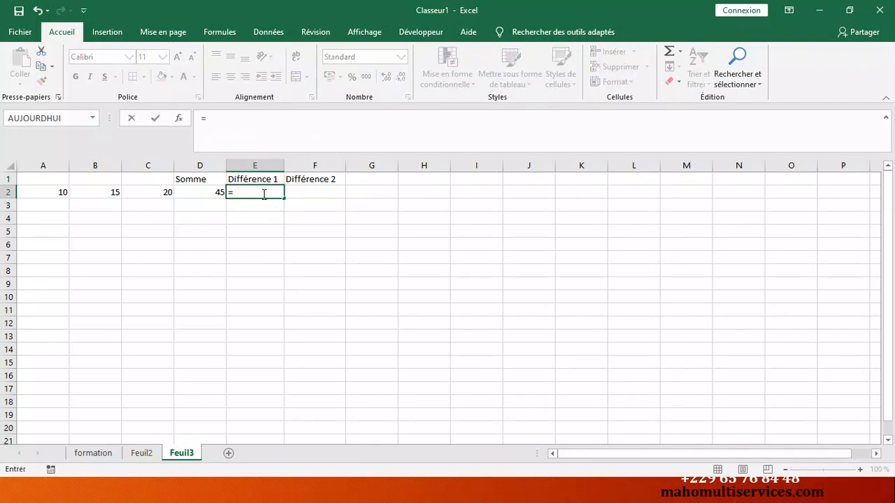
pyautogui.press('BackSpace')
pyautogui.write('+')
pyautogui.click(43, 190)
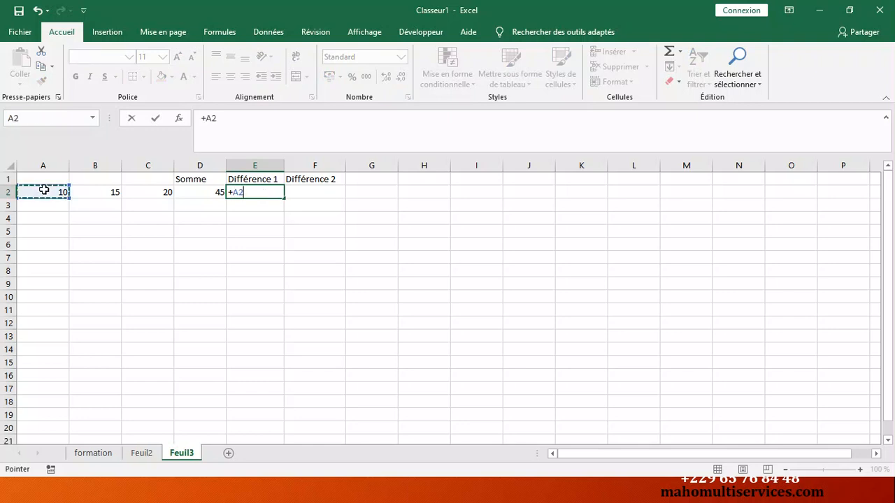
pyautogui.write('-')
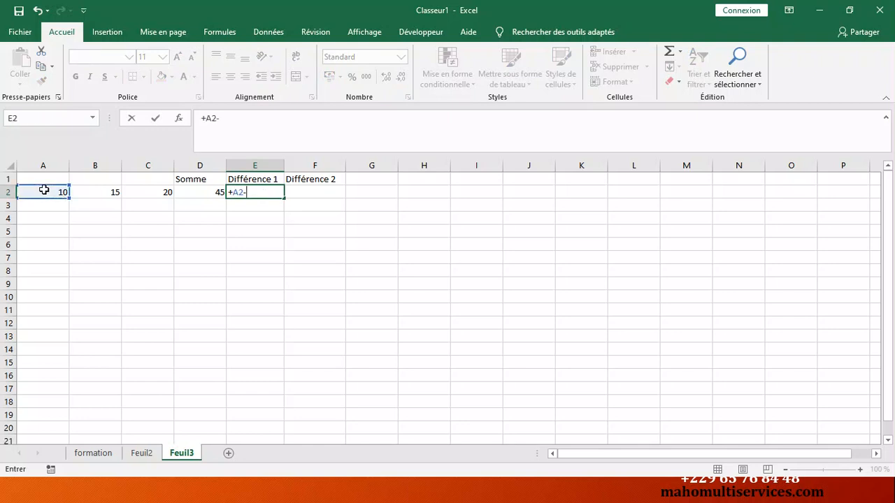
pyautogui.click(93, 192)
pyautogui.press('Return')
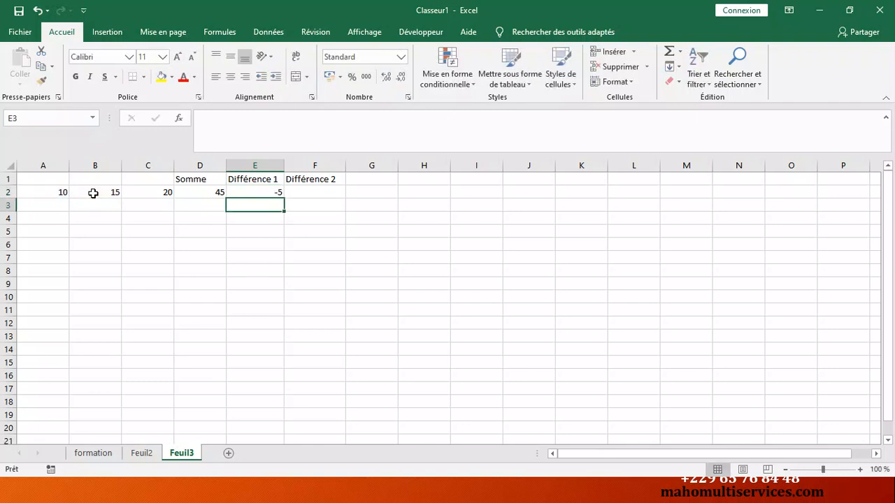
# Subtract C2 from B2 in cell F2 with the formula +B2-C2.
pyautogui.click(305, 192)
pyautogui.write('+')
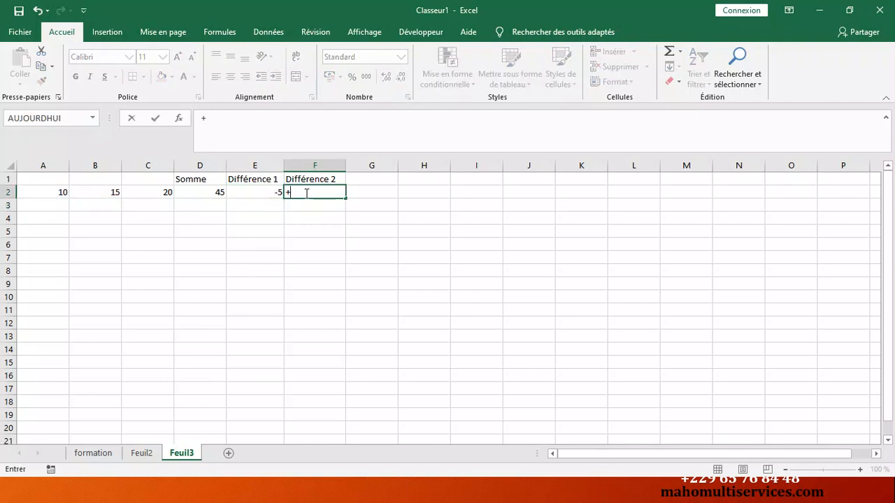
pyautogui.click(102, 195)
pyautogui.write('-')
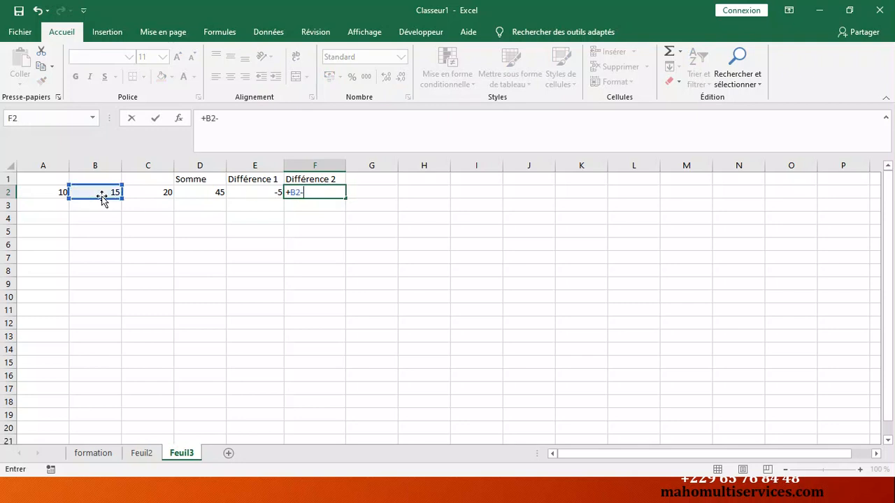
pyautogui.click(198, 197)
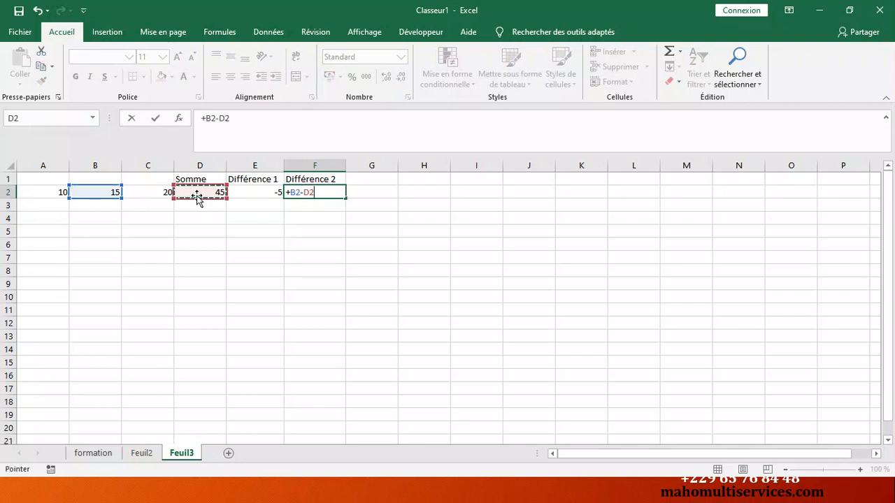
pyautogui.click(154, 192)
pyautogui.press('Return')
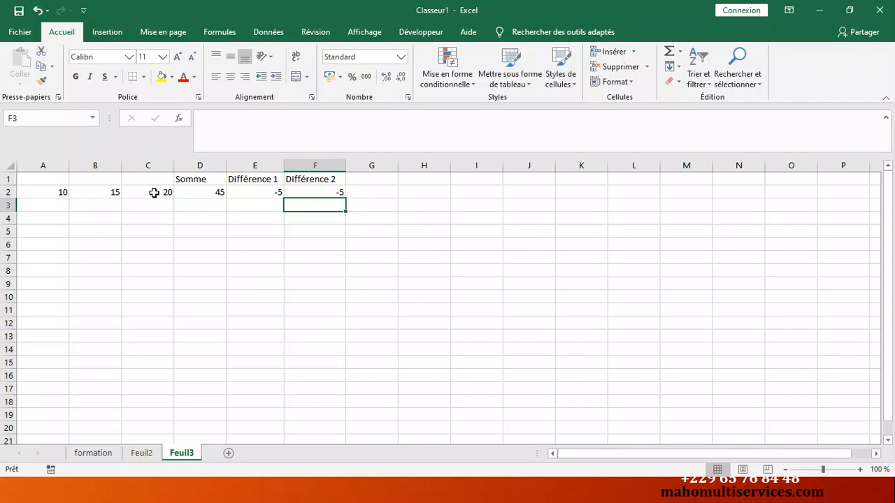
# Enter the header Division (a2/b2) in cell G1 and widen column G to fit it.
pyautogui.click(371, 182)
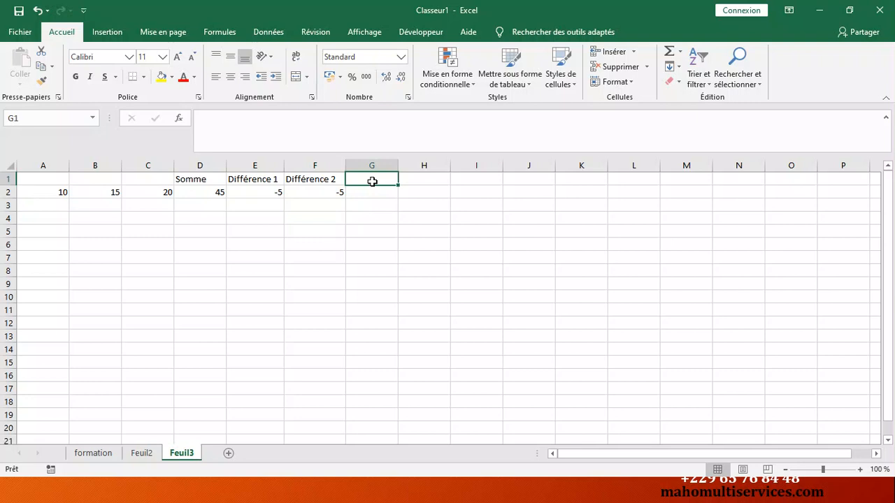
pyautogui.write('Divisi')
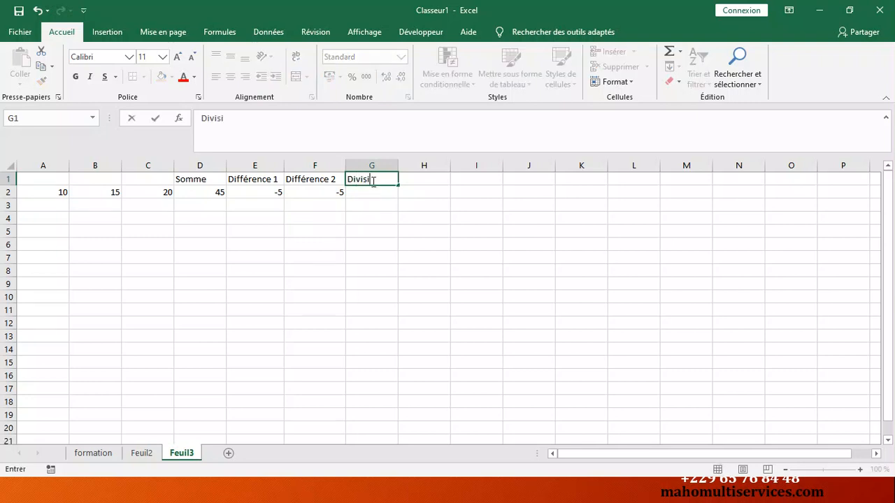
pyautogui.write('on (a2/b2')
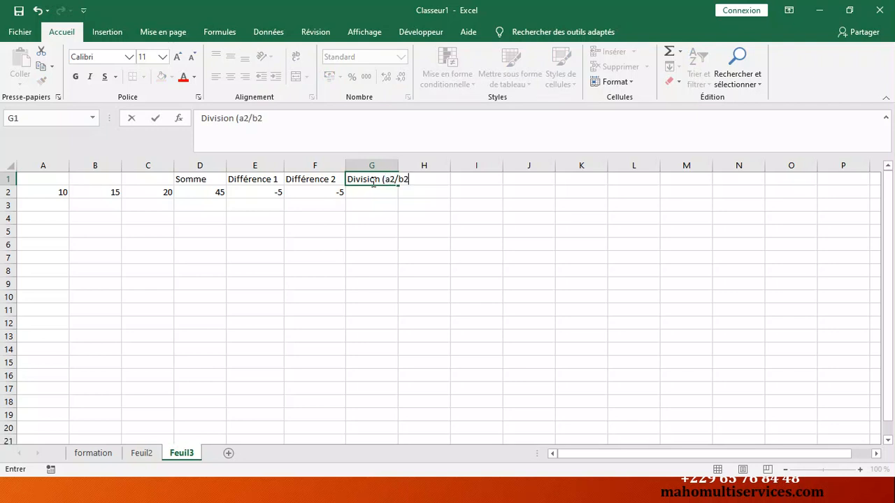
pyautogui.write(')')
pyautogui.press('Return')
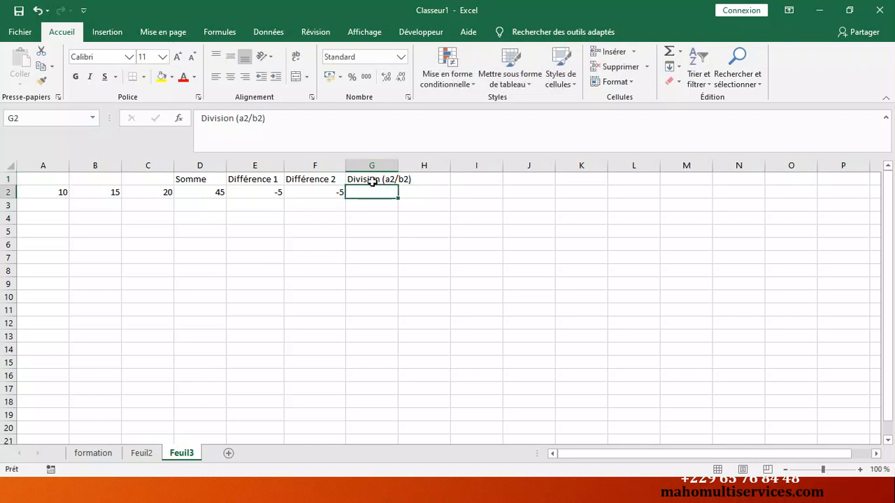
pyautogui.moveTo(399, 166); pyautogui.dragTo(451, 166)
# Divide A2 by B2 in cell G2 with the formula =A2/B2.
pyautogui.write('=')
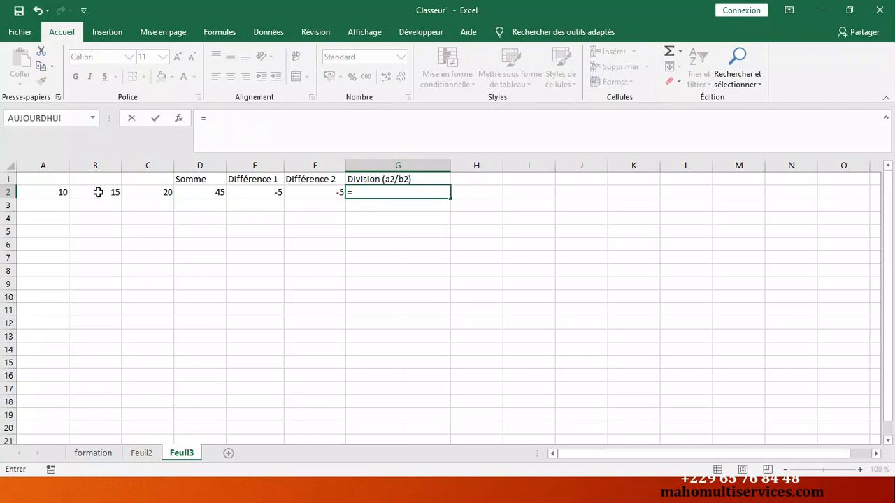
pyautogui.click(61, 193)
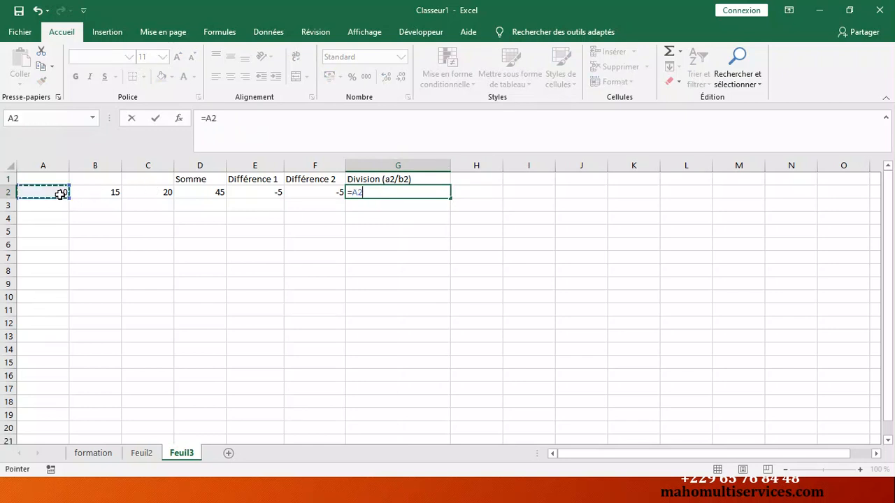
pyautogui.write('/')
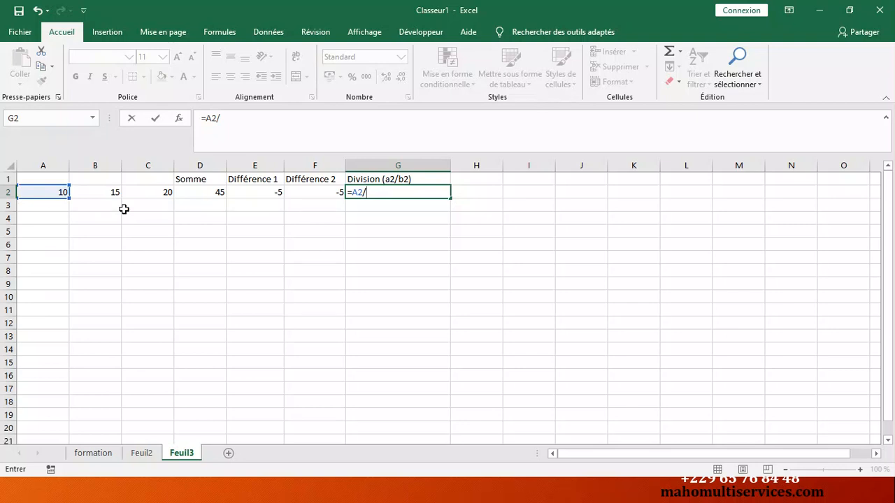
pyautogui.click(90, 193)
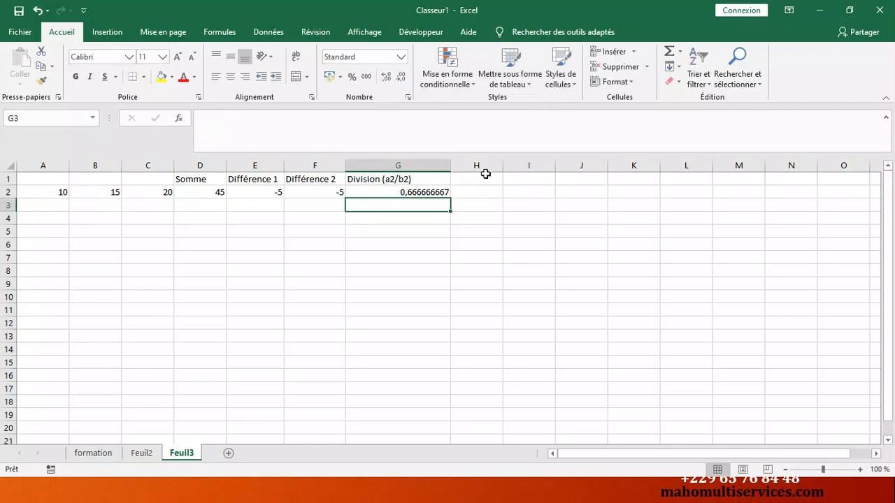
# Enter the header Multiplication in cell H1 and widen column H to fit it.
pyautogui.click(479, 181)
pyautogui.write('Mul')
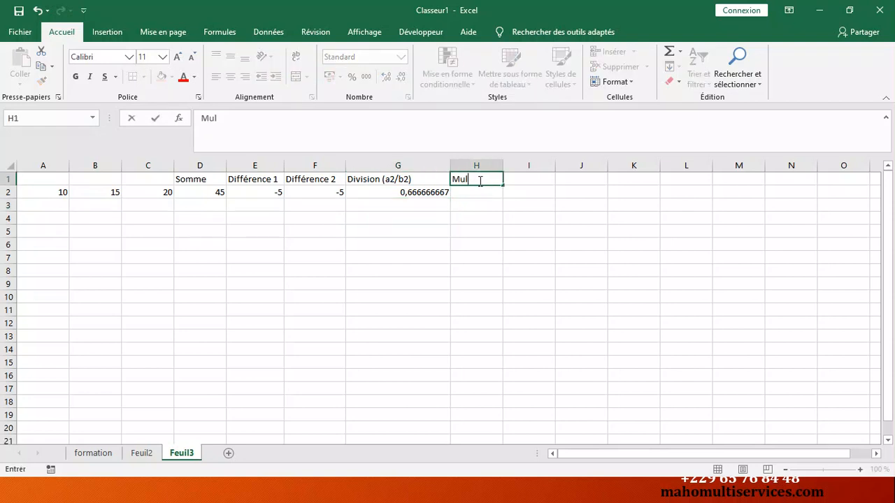
pyautogui.write('tiplication')
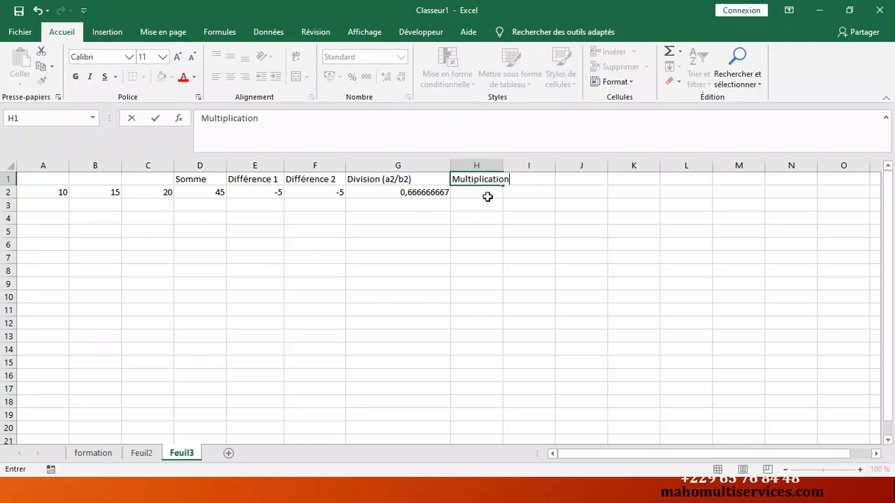
pyautogui.click(488, 197)
pyautogui.moveTo(502, 163); pyautogui.dragTo(530, 164)
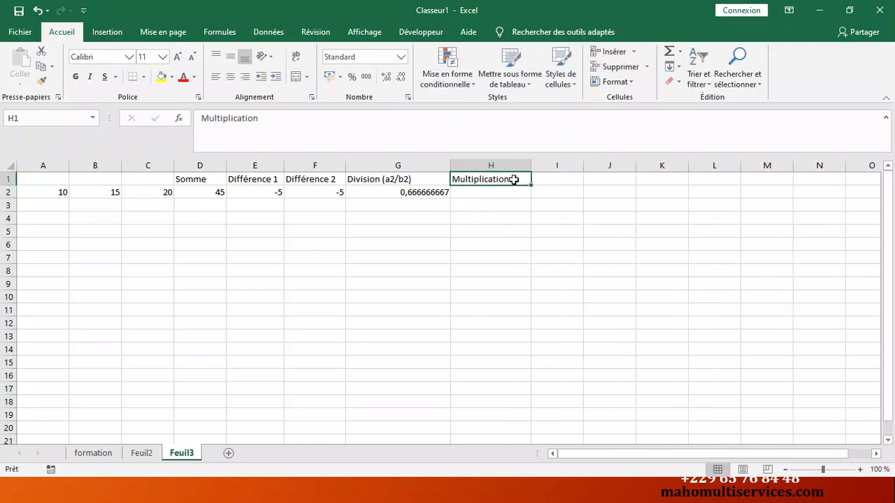
# Append (b2*c2) to the Multiplication header in H1 and widen column H further to fit the full text.
pyautogui.doubleClick(515, 180)
pyautogui.write('(')
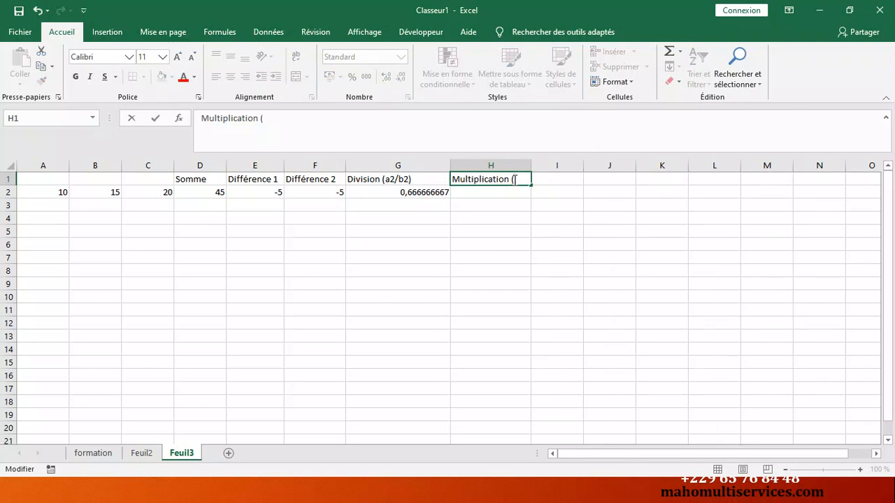
pyautogui.write('b2*c2)')
pyautogui.press('Return')
pyautogui.moveTo(531, 165); pyautogui.dragTo(558, 166)
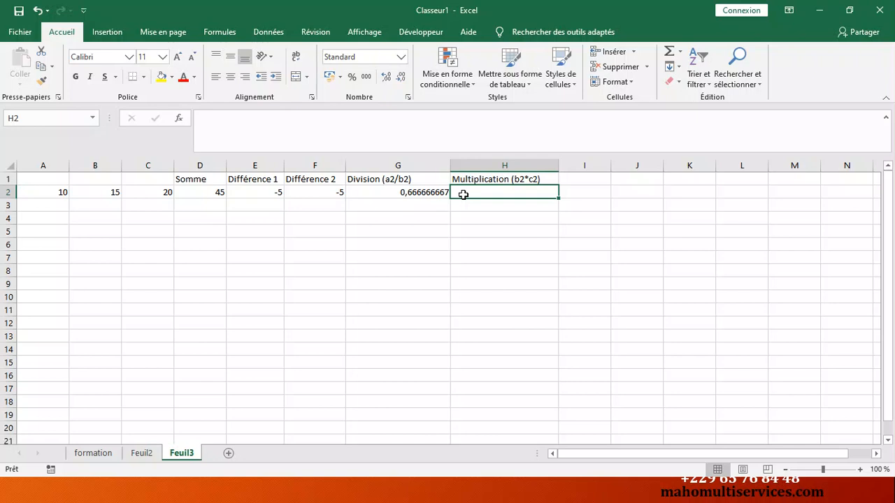
# Multiply B2 by C2 in cell H2 with the formula =B2*C2.
pyautogui.write('=')
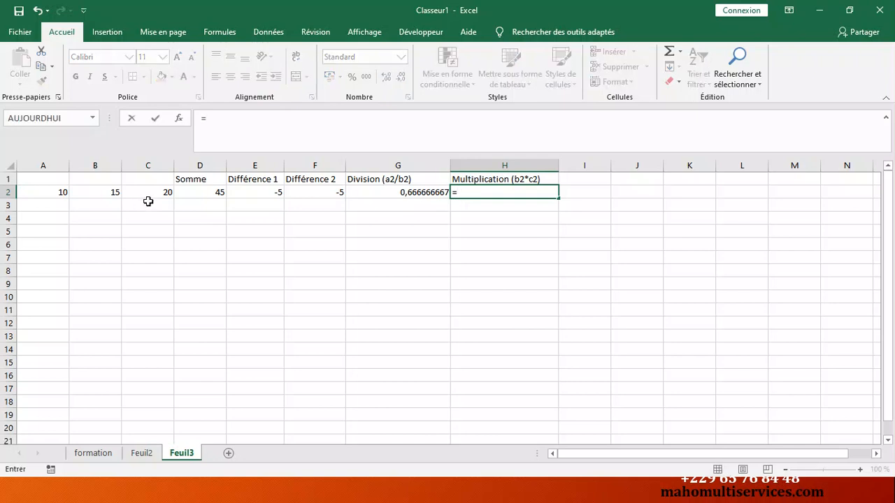
pyautogui.click(112, 191)
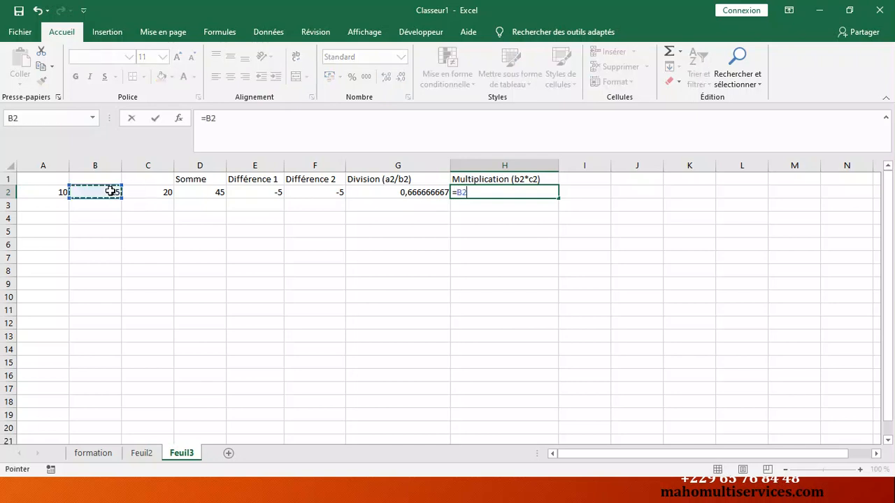
pyautogui.write('*')
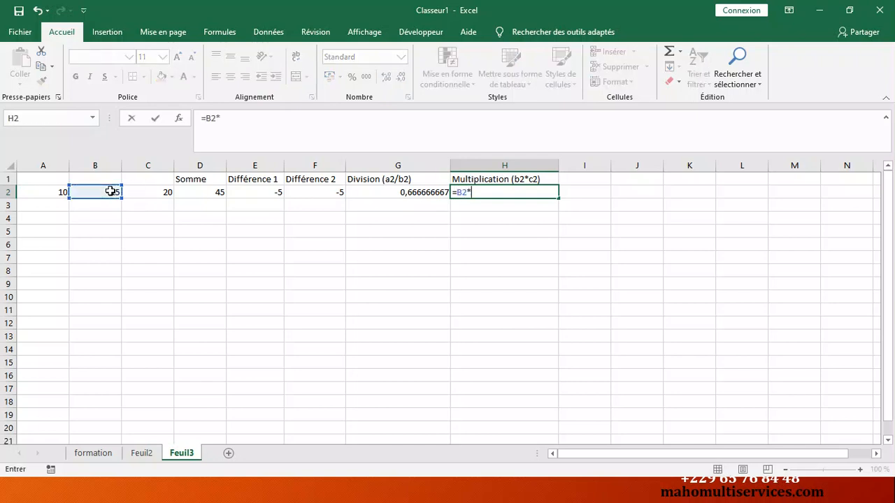
pyautogui.click(146, 193)
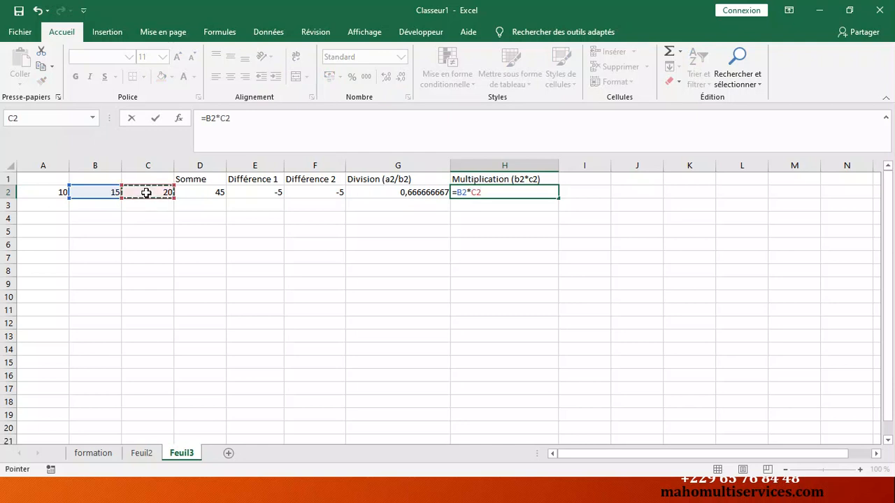
pyautogui.press('Return')
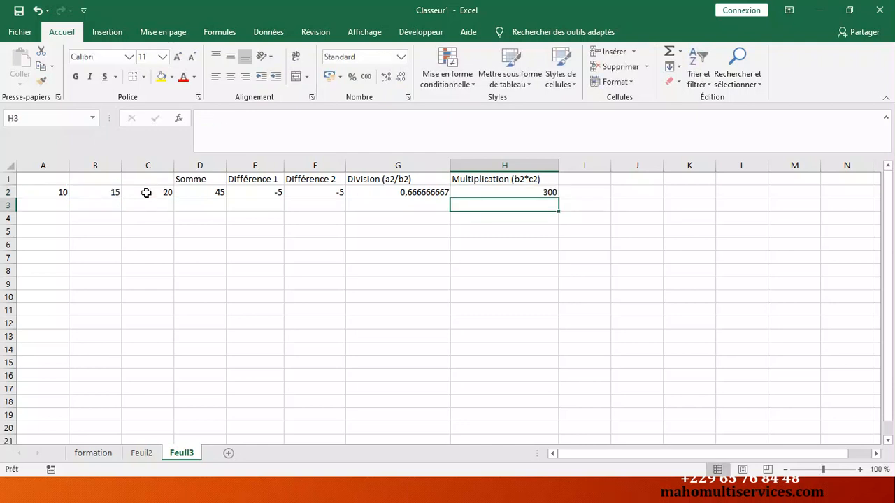